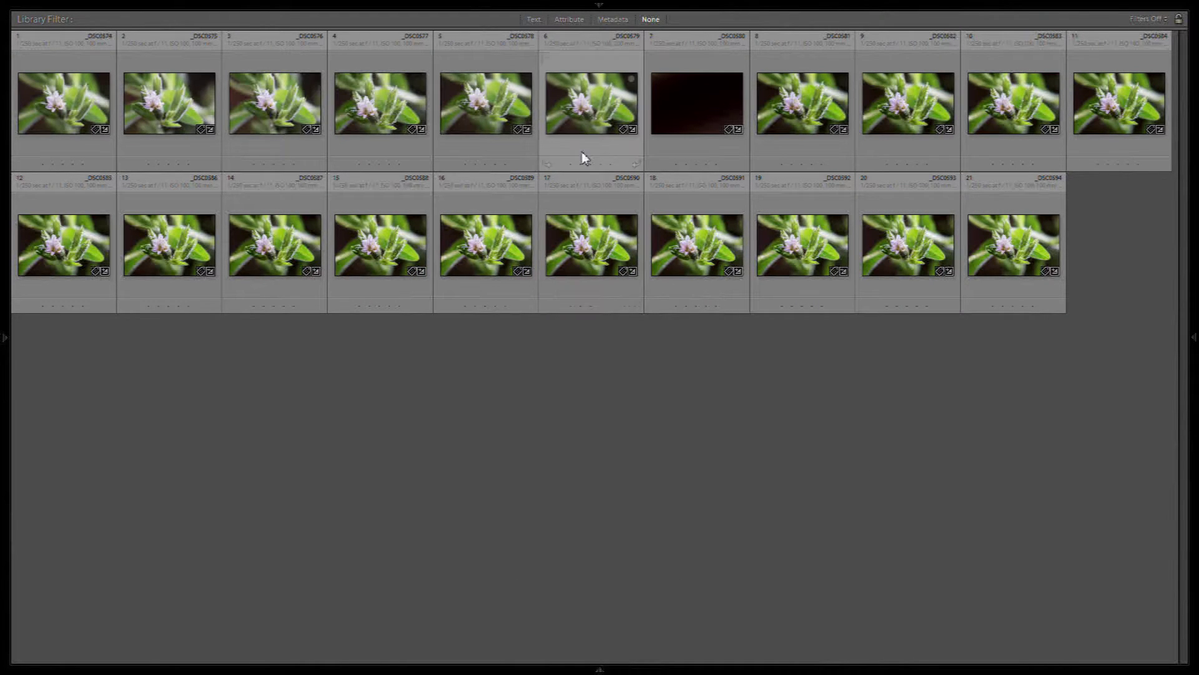
Open _DSC0581.ARW in the enlarged single-photo view and examine the focus at the tip of the lowest petal
left_click(714, 99)
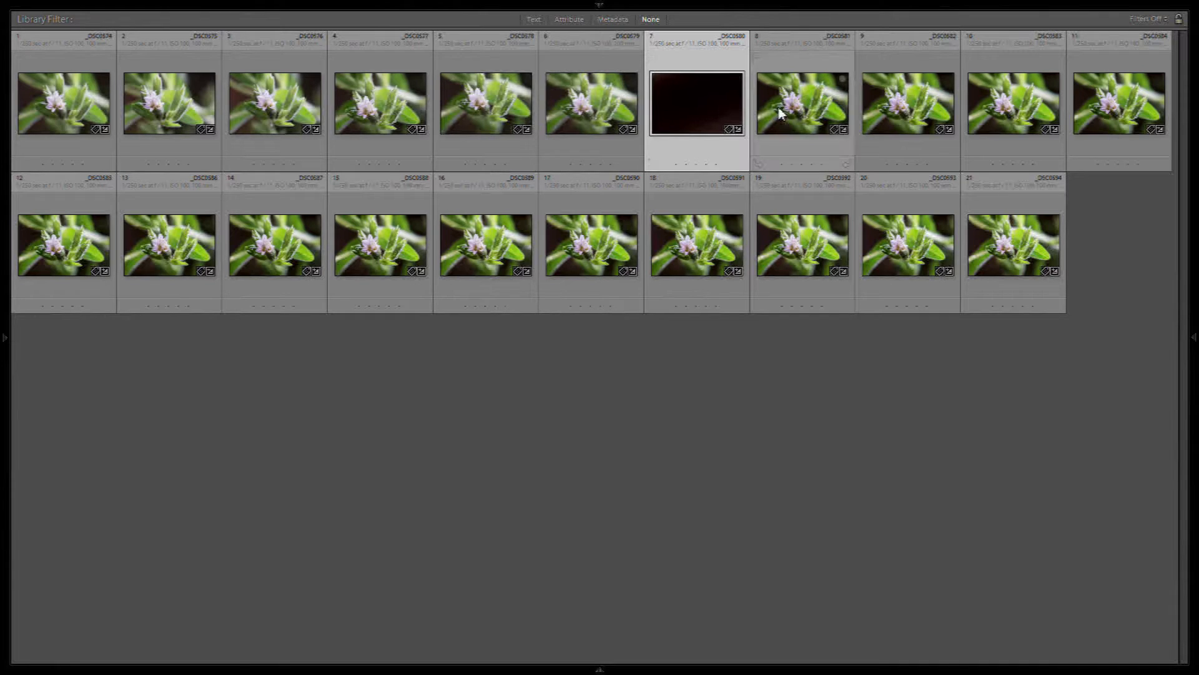
left_click(797, 117)
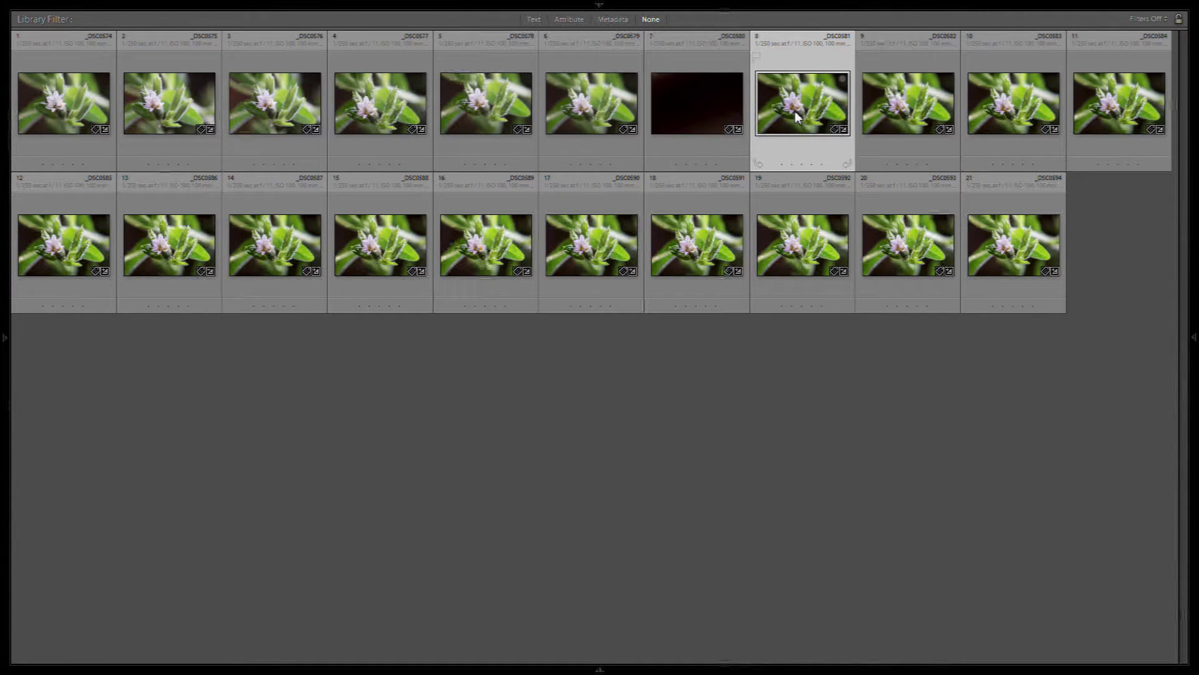
double_click(797, 117)
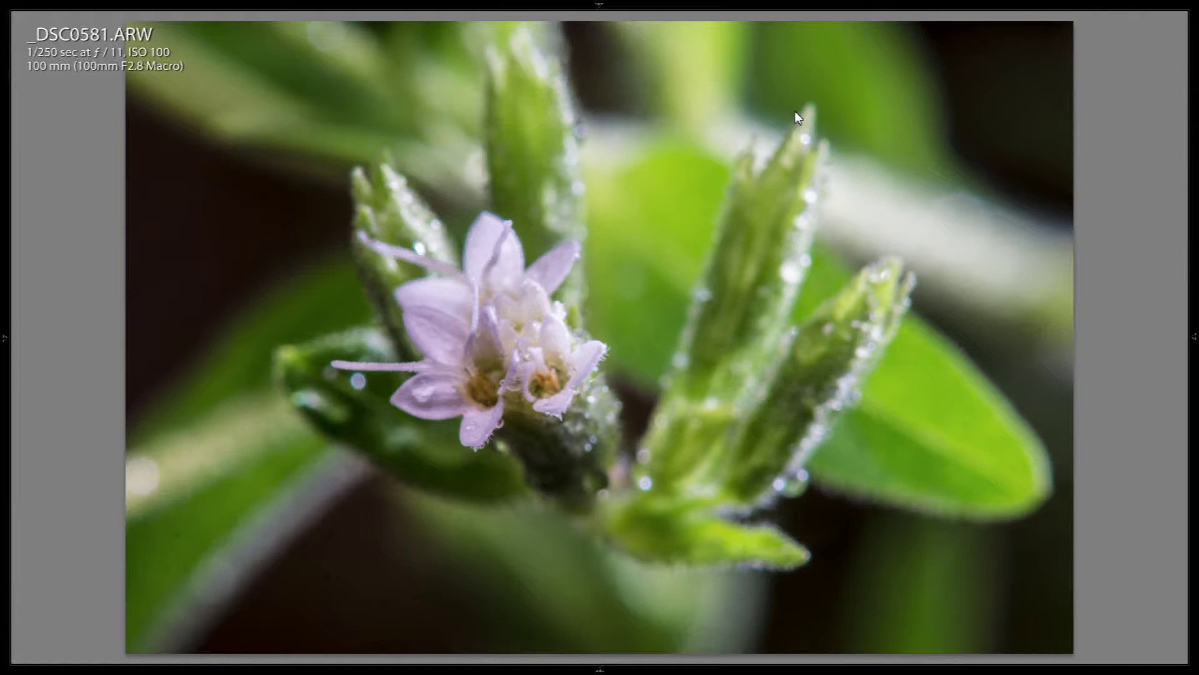
left_click(475, 446)
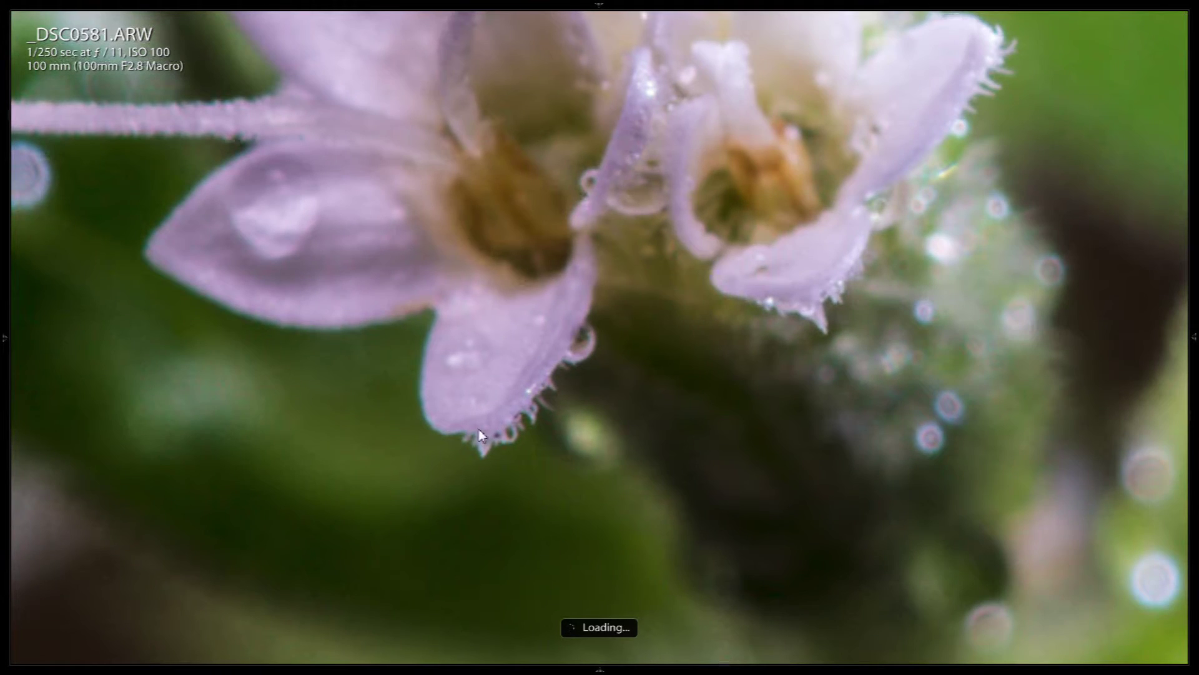
left_click(488, 431)
Step forward through the shots from _DSC0582 to _DSC0594 to compare where the focus falls in each frame
key("Right")
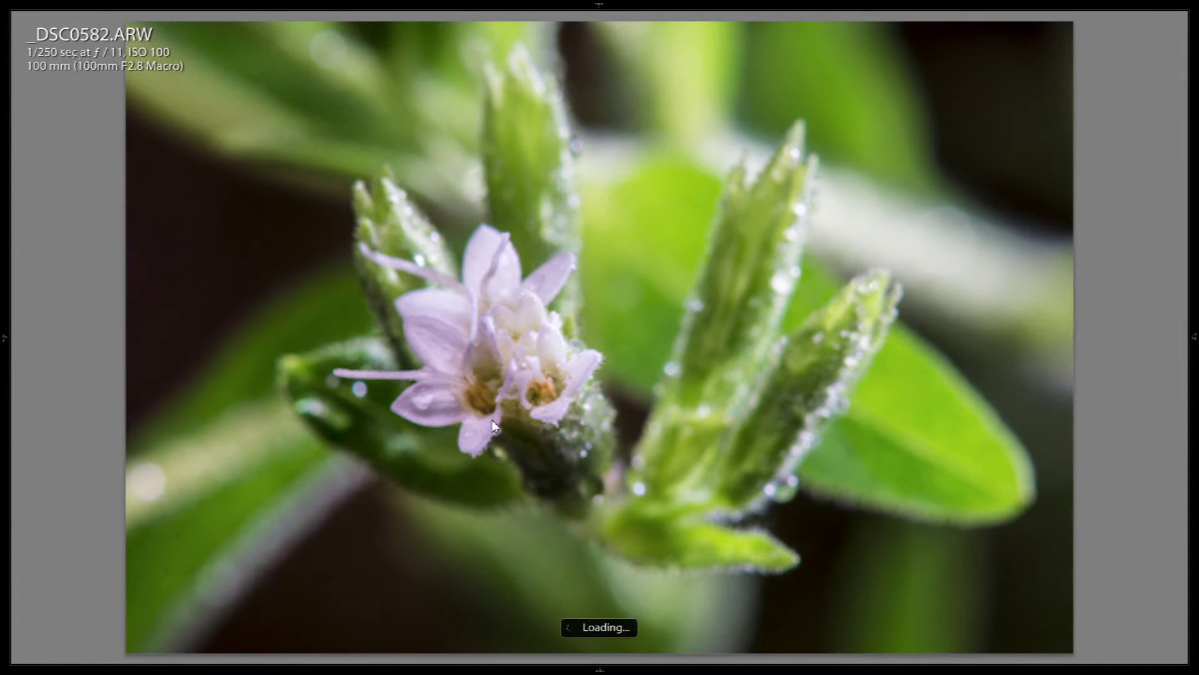
key("Right")
key("Right")
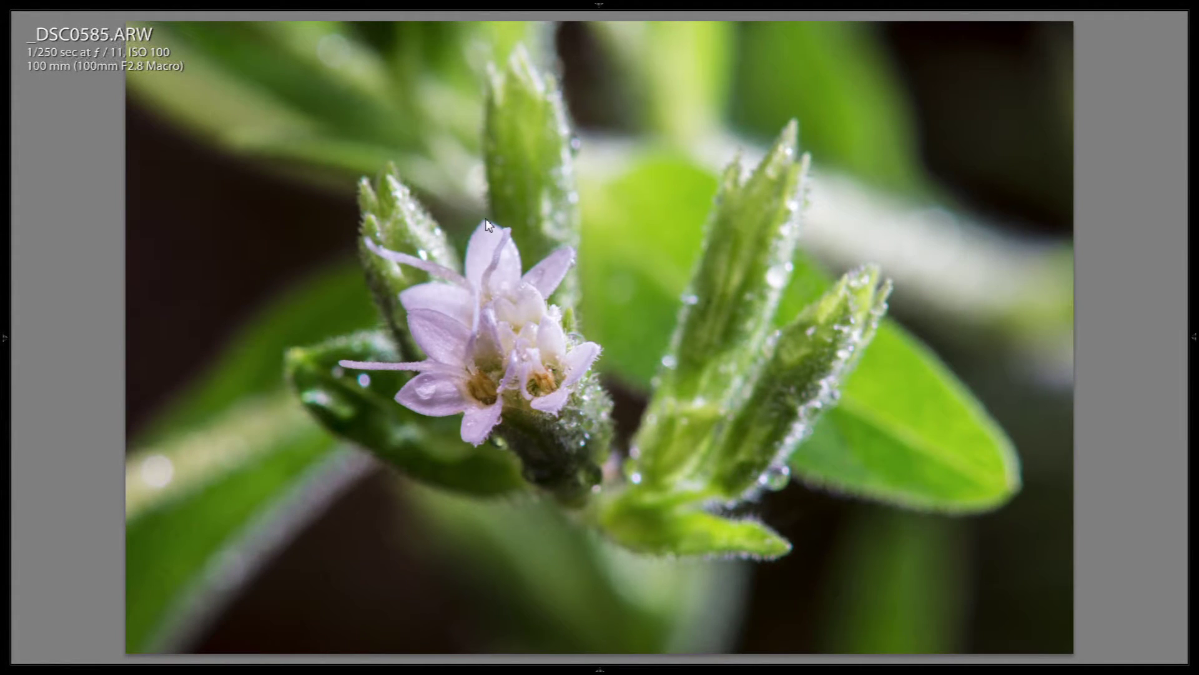
key("Right")
key("Right")
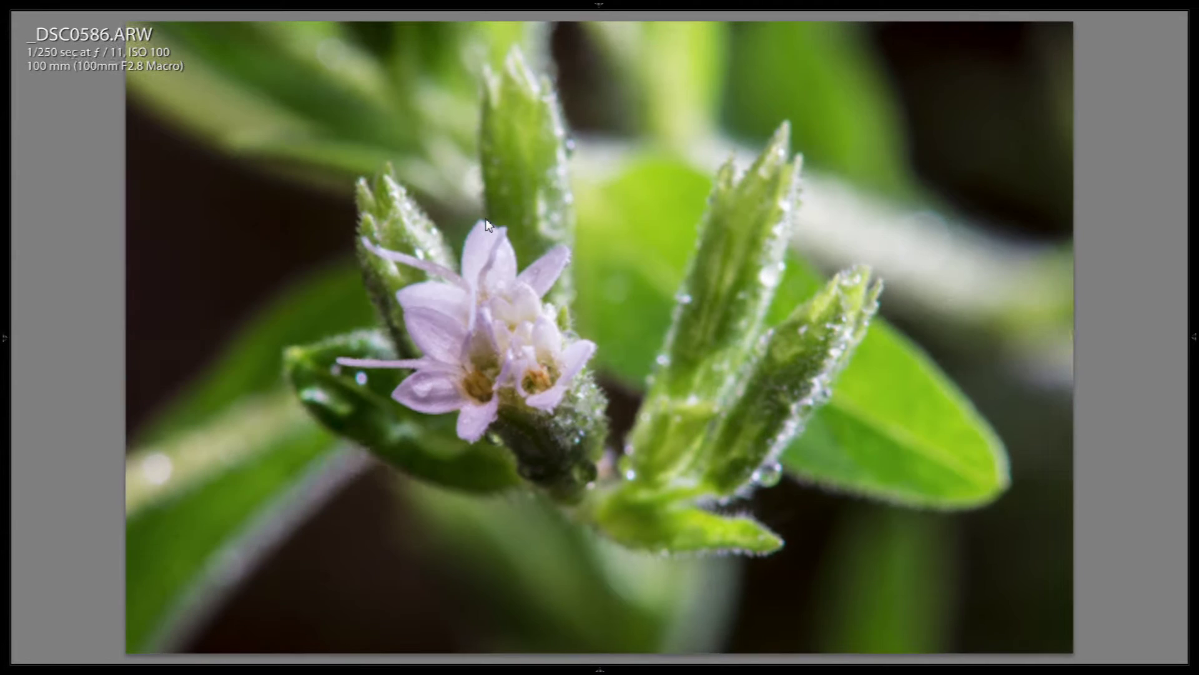
key("Right")
key("Right")
key("Right")
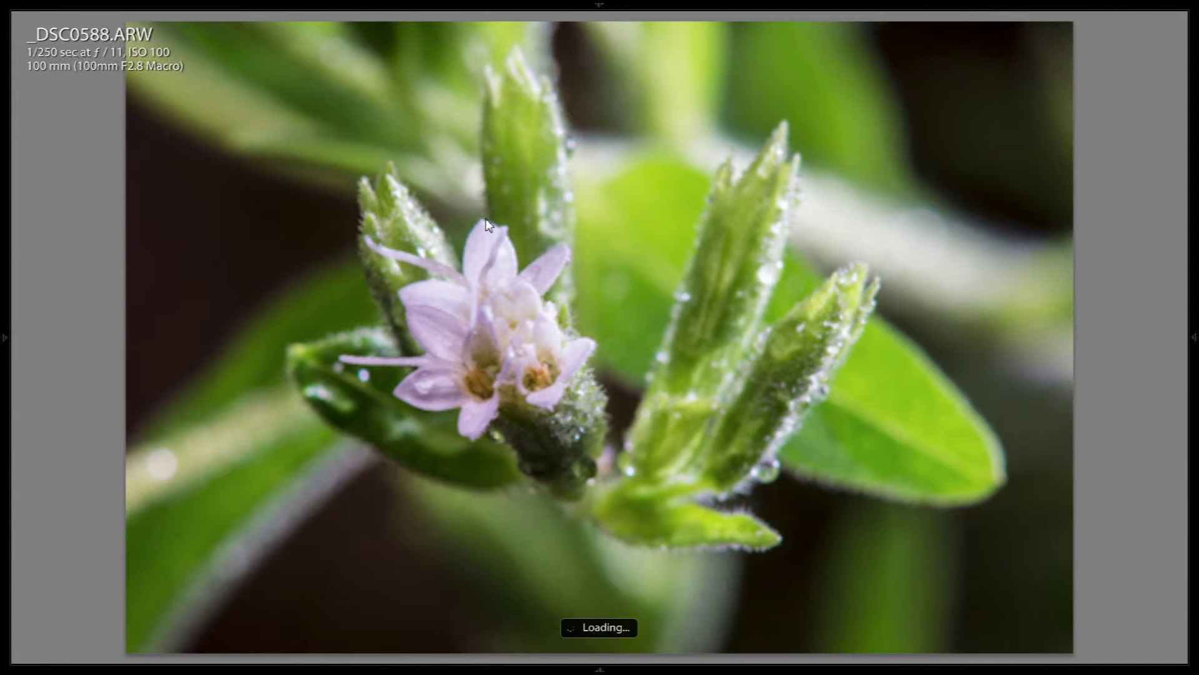
key("Right")
key("Right")
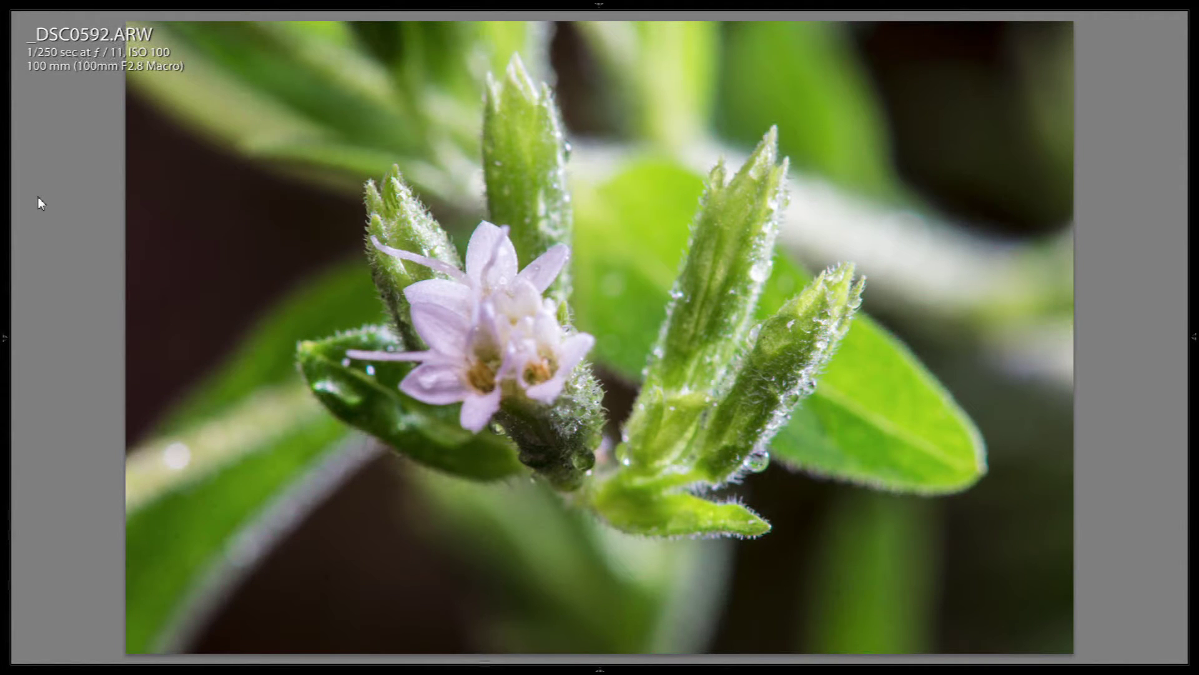
key("Right")
key("Right")
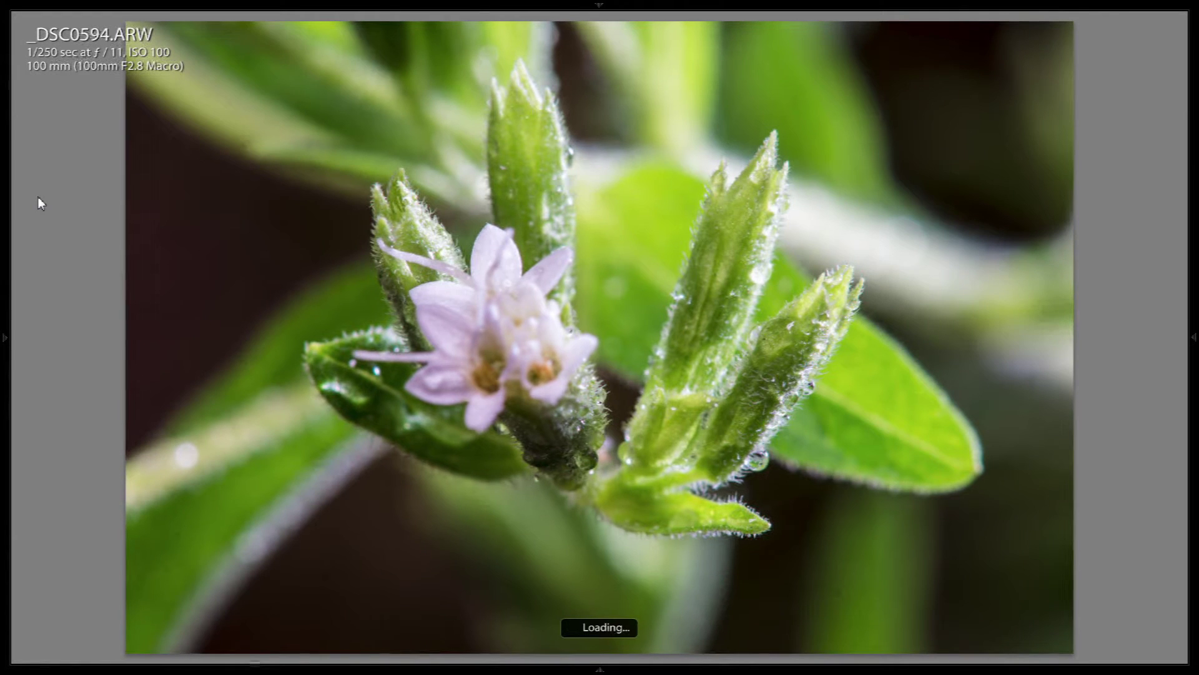
Step back through the shots from _DSC0594 to _DSC0586 to review the focus shift, and return to the thumbnail grid
key("Left")
key("Left")
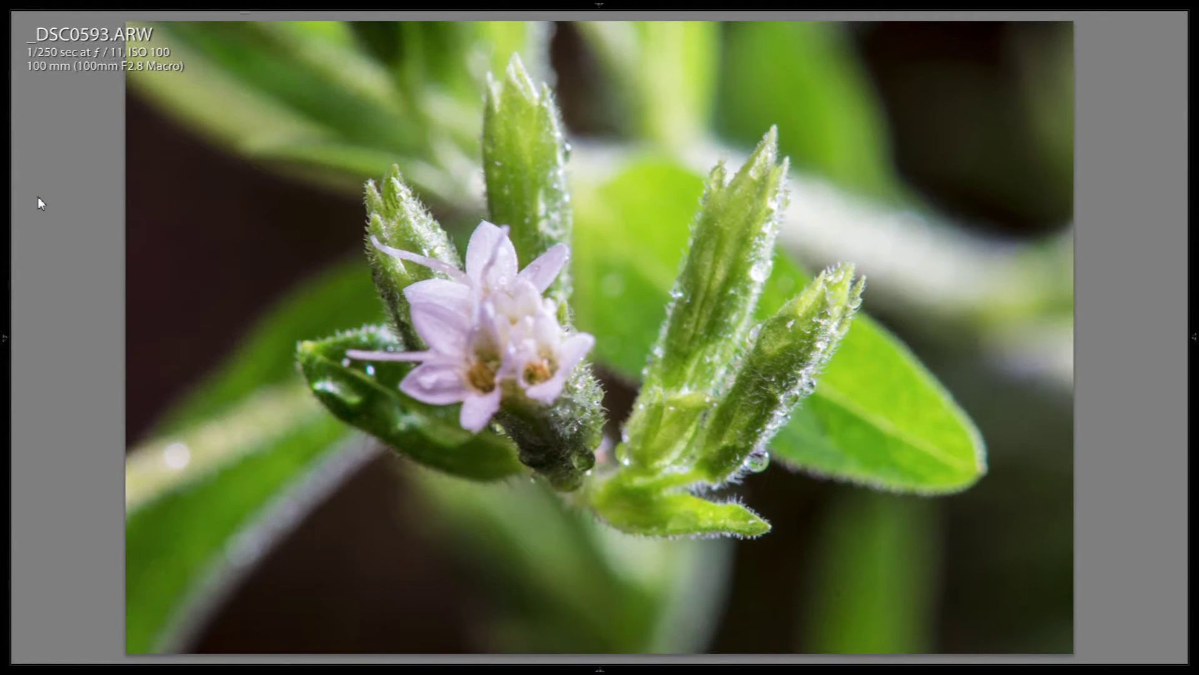
key("Left")
key("Left")
key("Left")
key("Left")
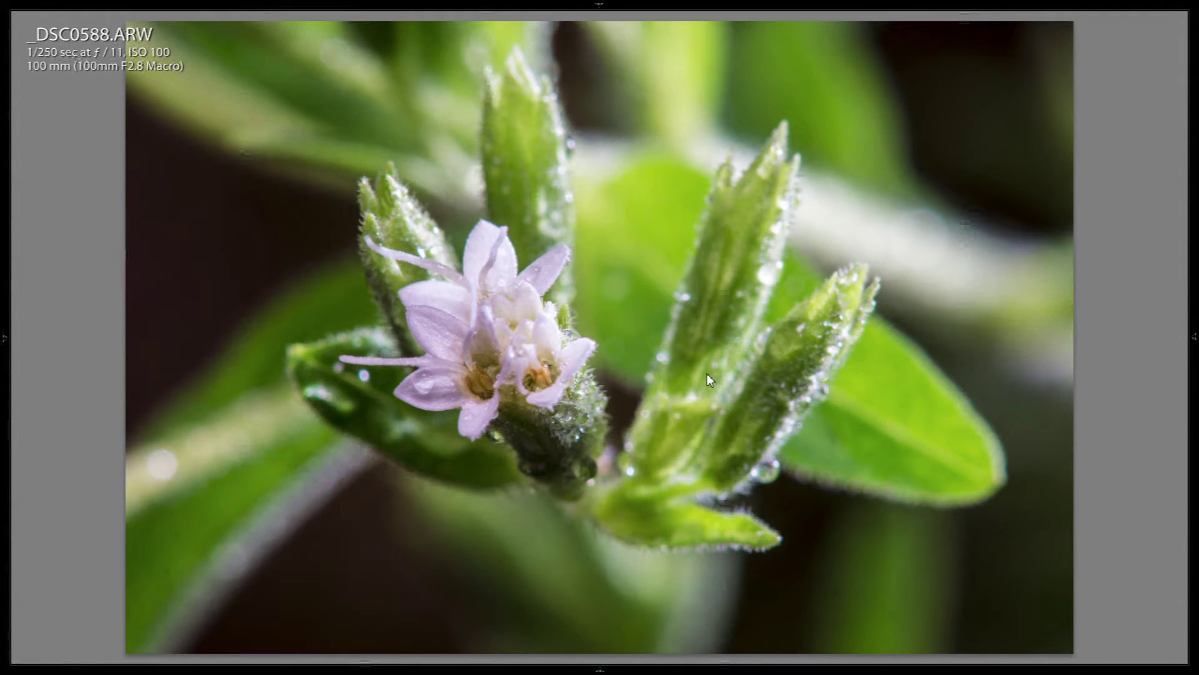
key("Left")
key("Left")
key("g")
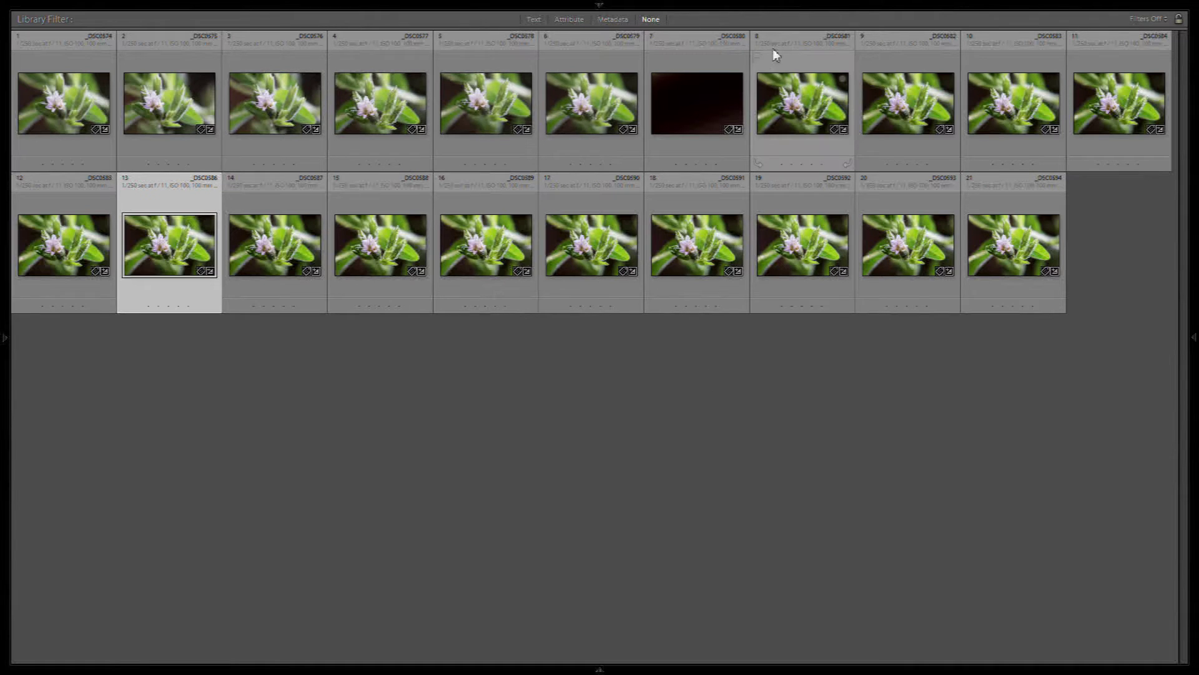
Select the photos _DSC0581 through _DSC0594 and open them as layers in one Photoshop document
left_click(789, 113)
left_click(1009, 253, "shift")
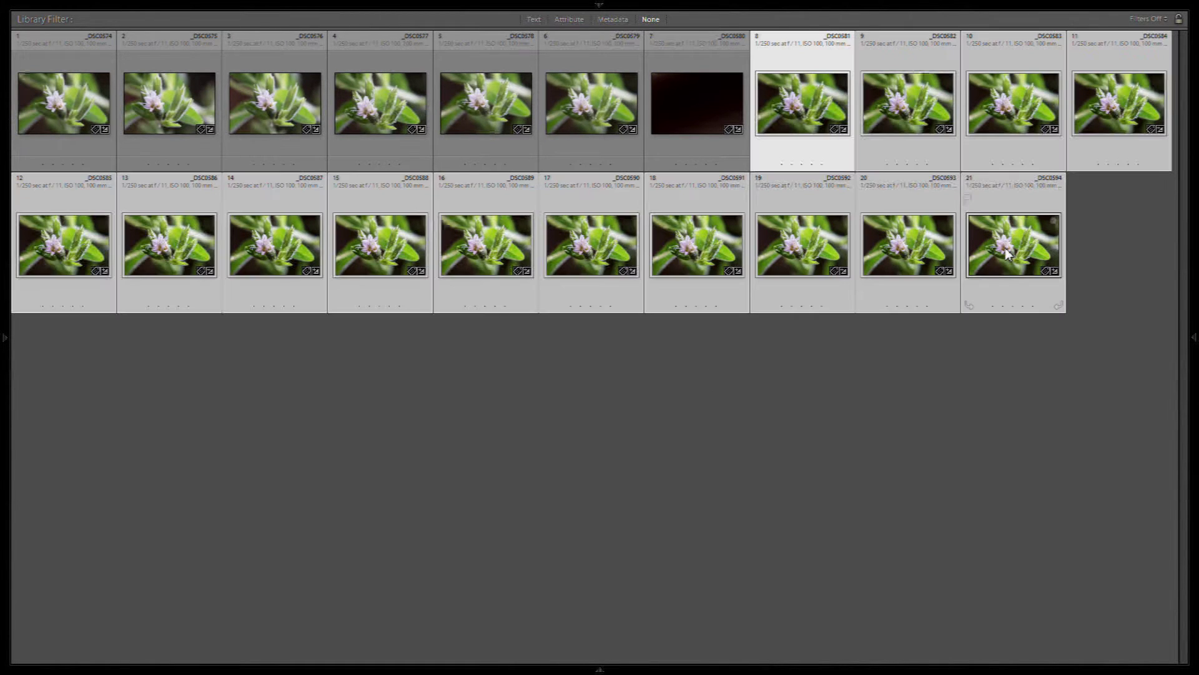
right_click(798, 92)
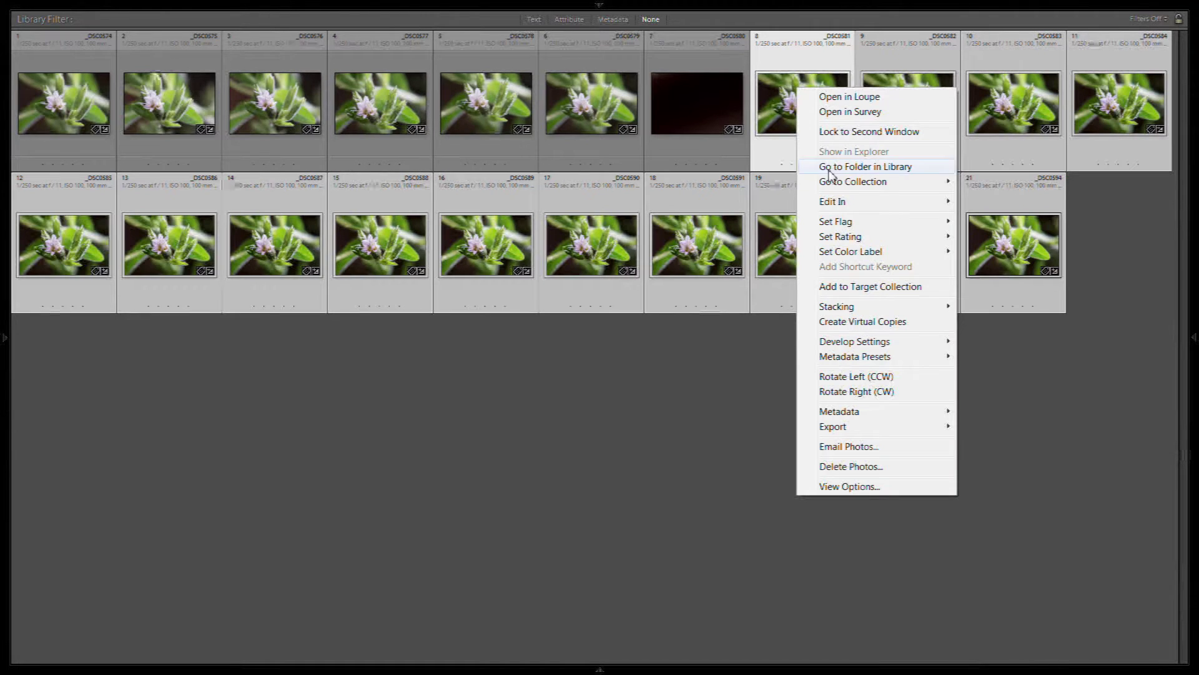
mouse_move(841, 205)
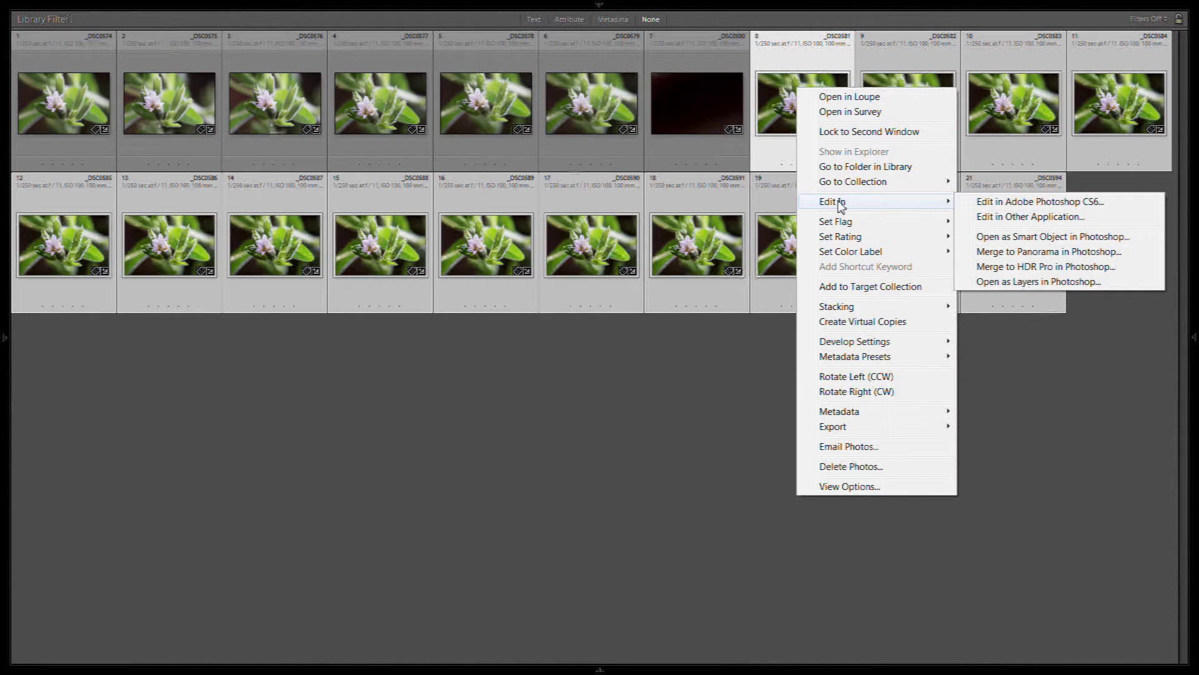
left_click(1012, 282)
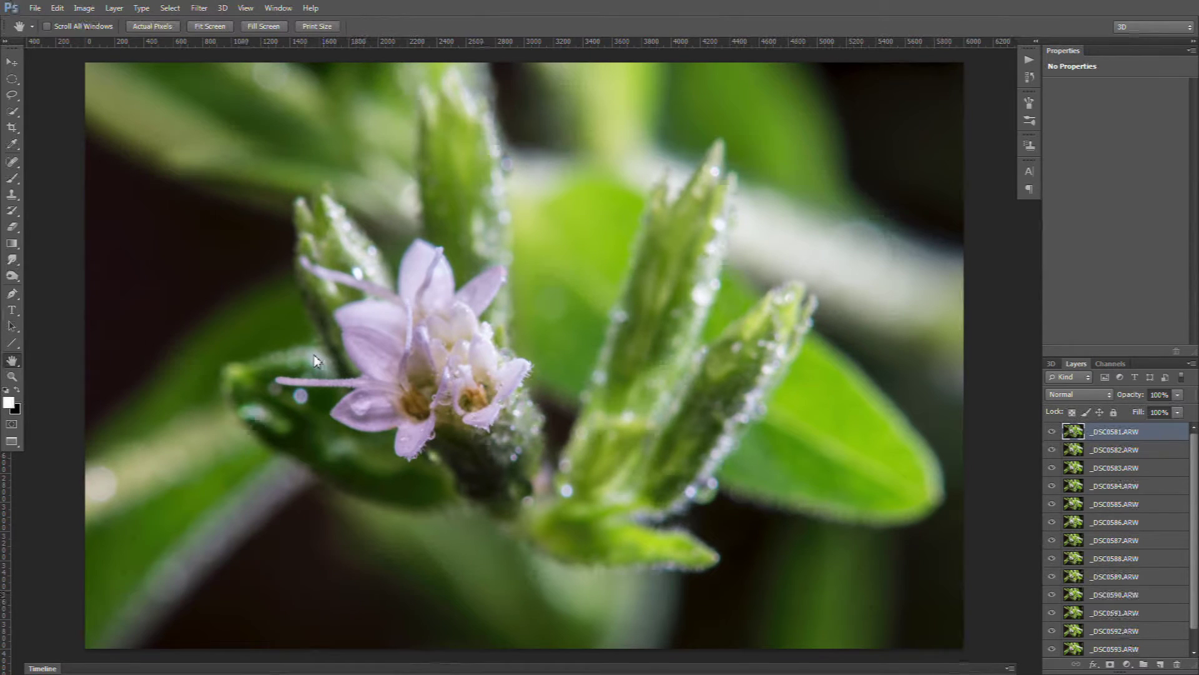
Select all layers from _DSC0581.ARW to _DSC0594.ARW and auto-align them
left_click_drag(313, 356, 313, 343)
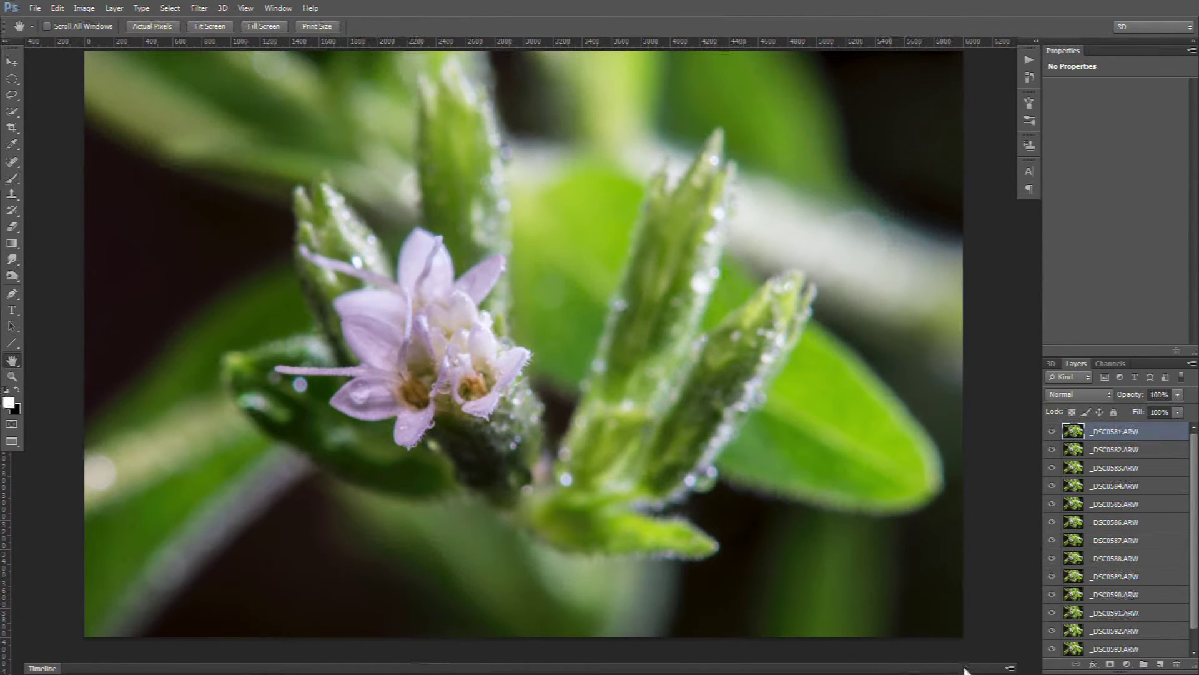
scroll(1090, 504, "down", 1)
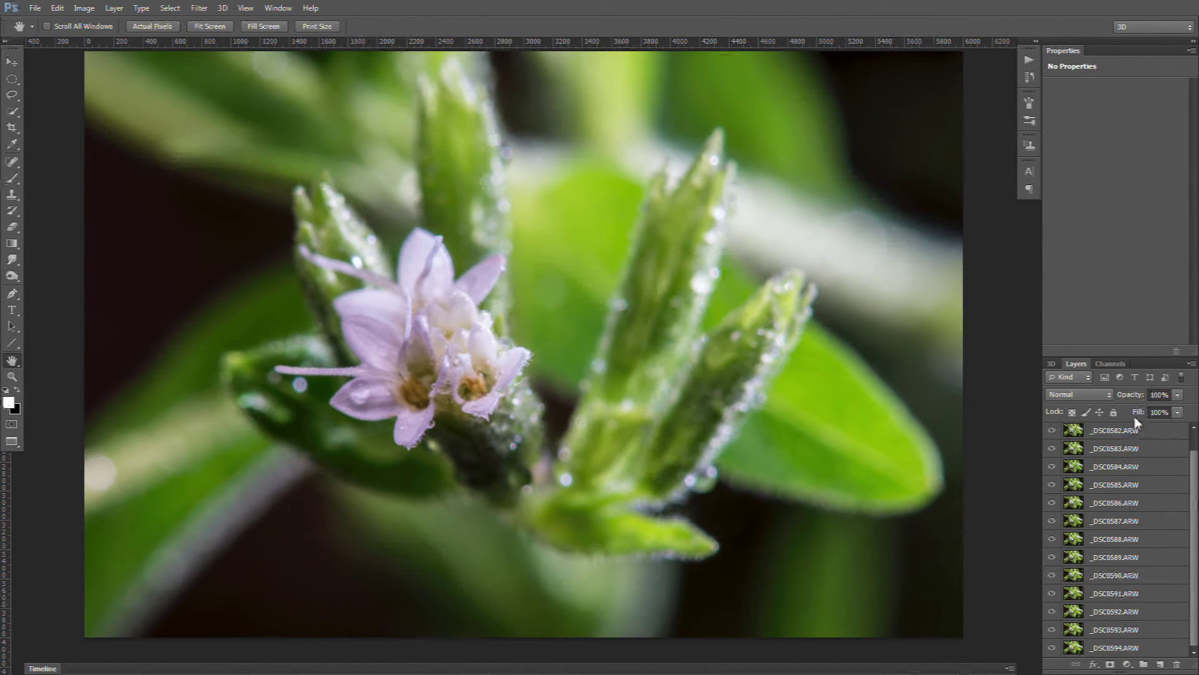
left_click(1114, 649, "shift")
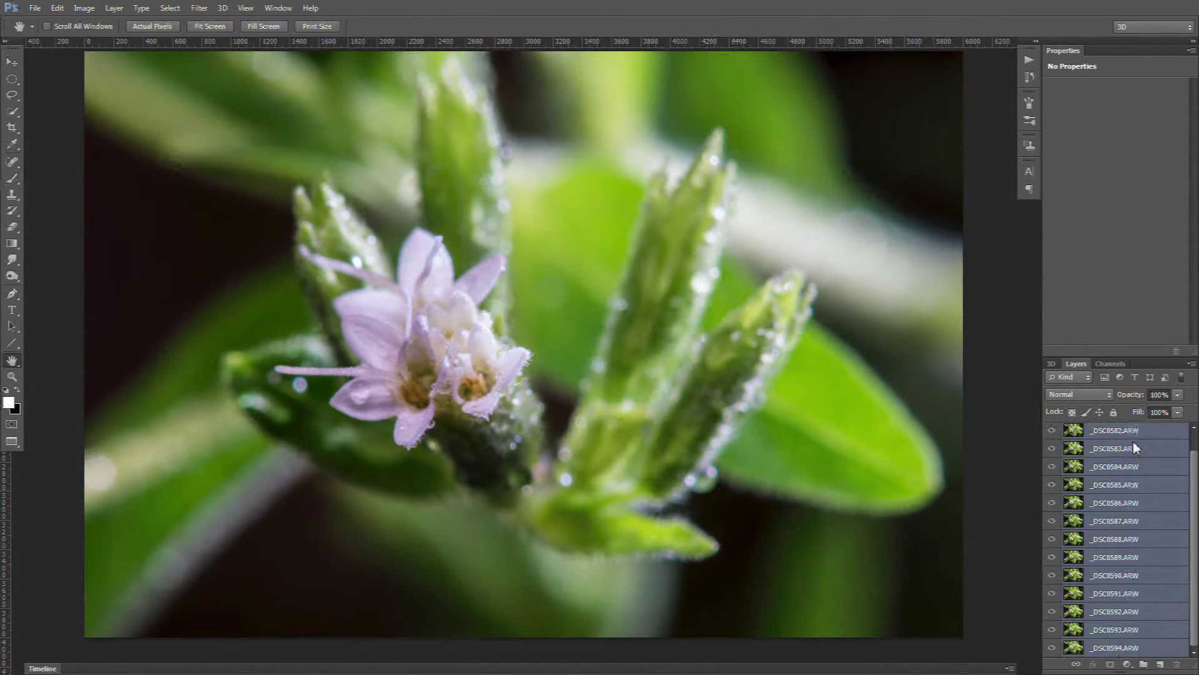
left_click(57, 7)
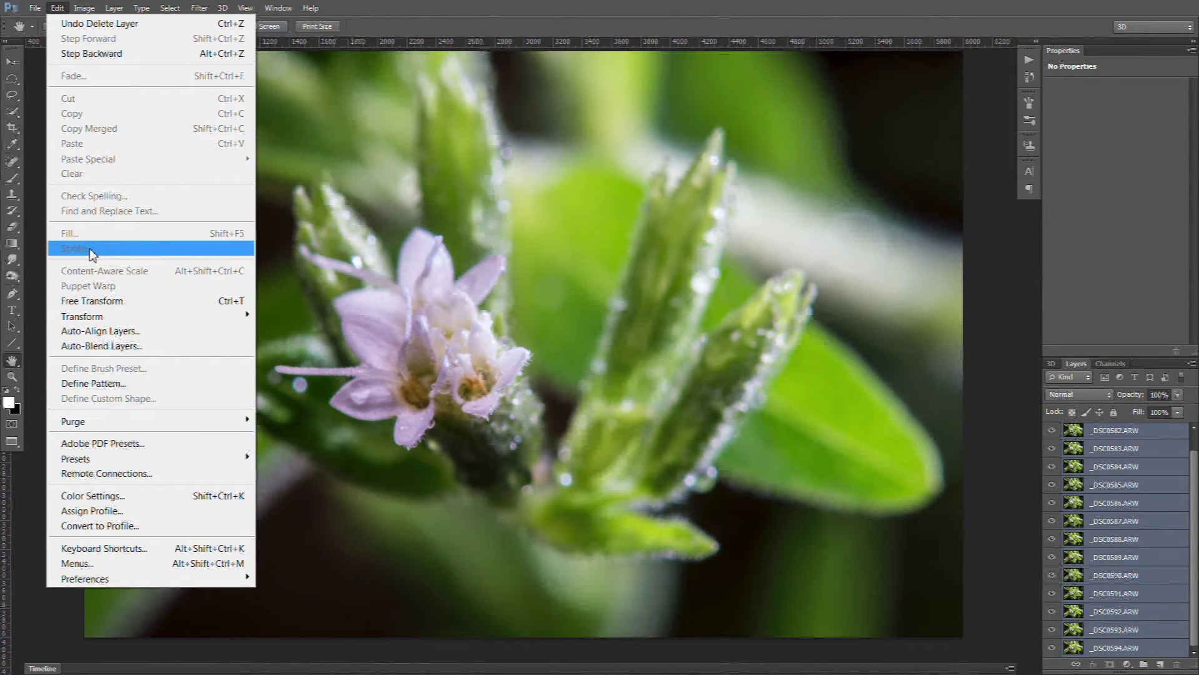
left_click(100, 331)
left_click(735, 154)
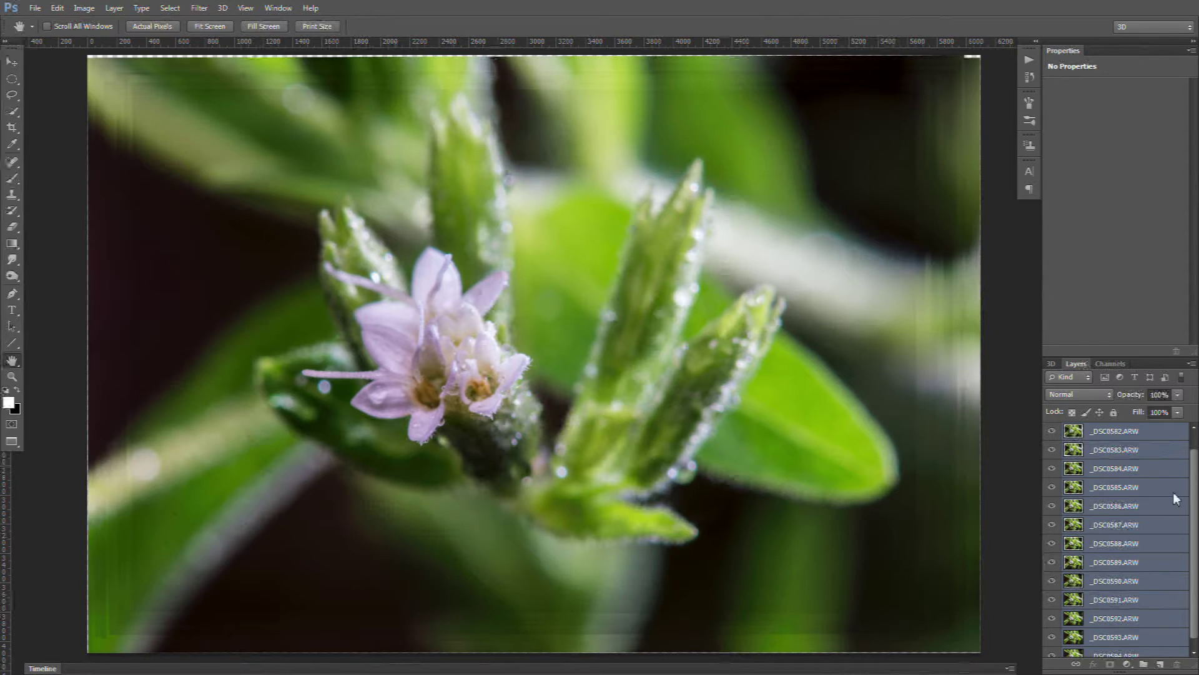
Auto-blend the aligned layers using the Stack Images method with Seamless Tones and Colors enabled
scroll(1194, 500, "down", 1)
scroll(1194, 535, "up", 2)
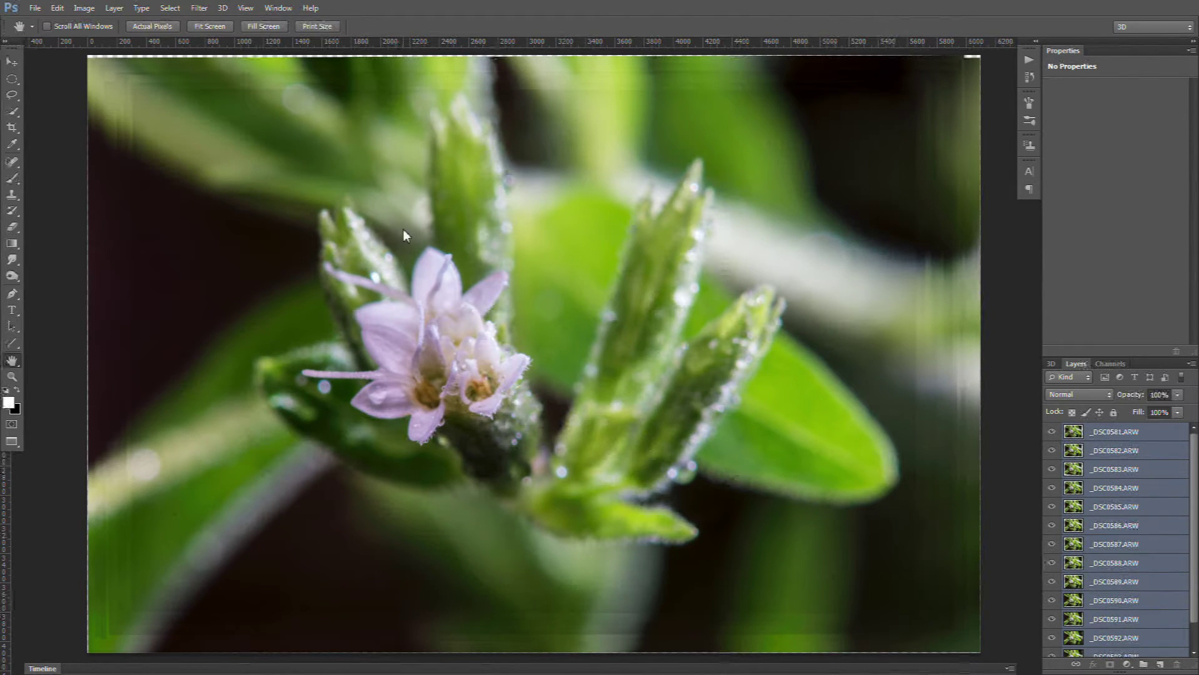
left_click(57, 8)
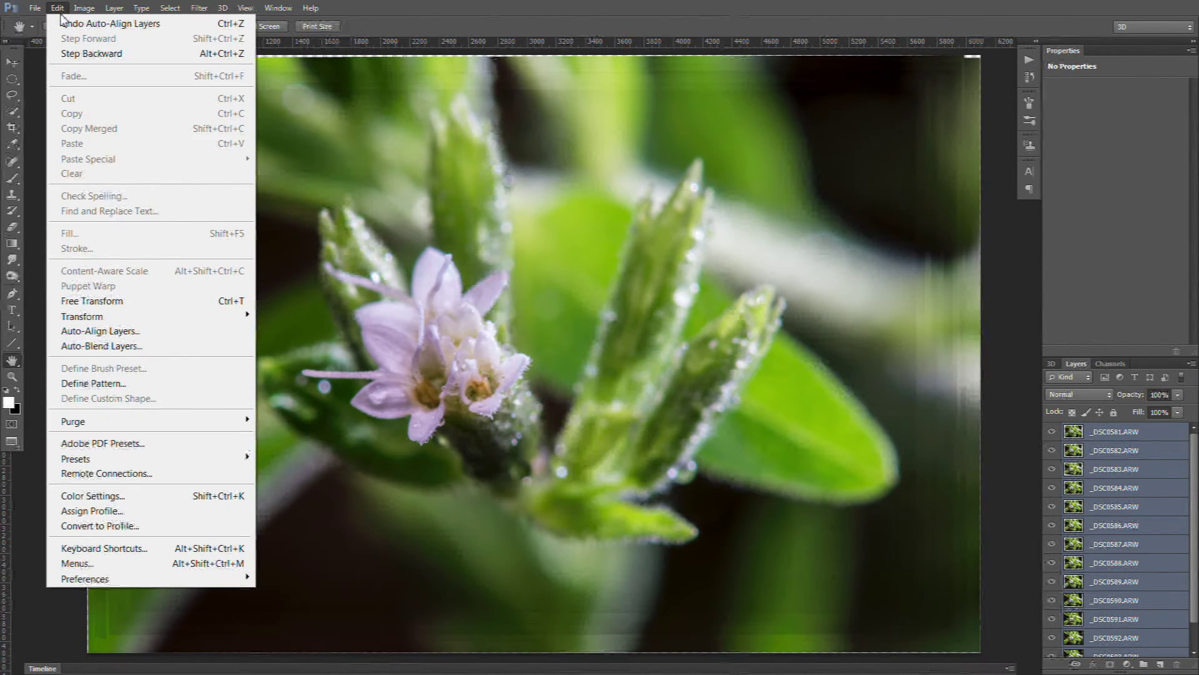
left_click(106, 346)
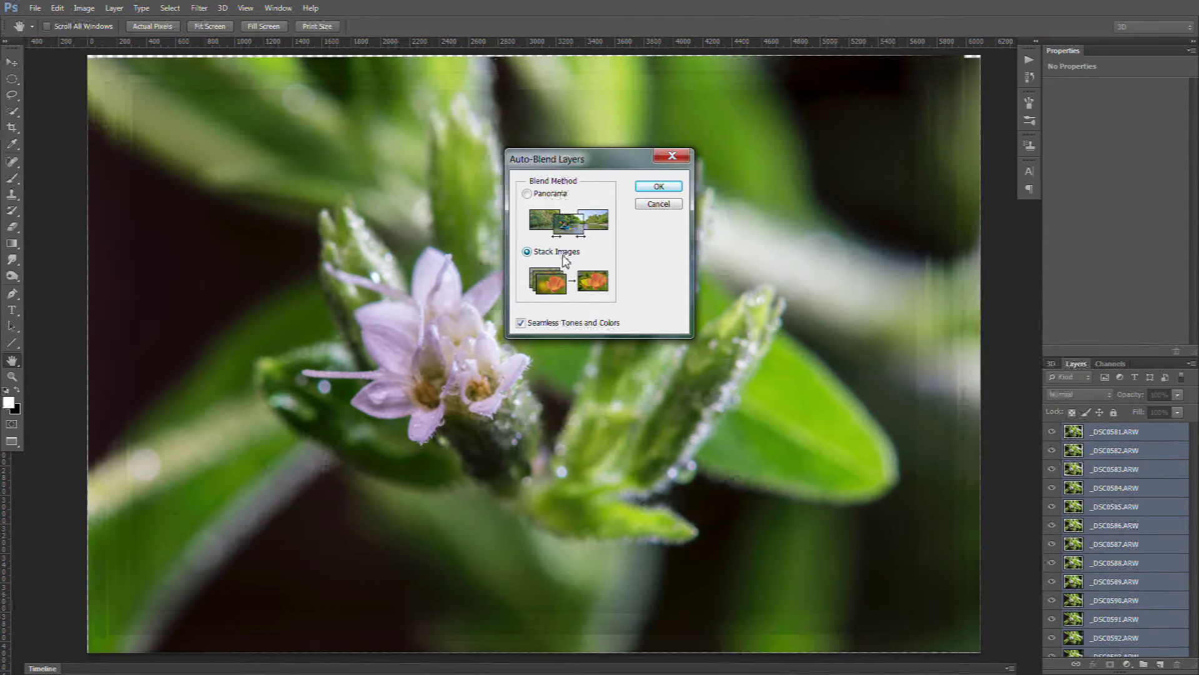
left_click(665, 187)
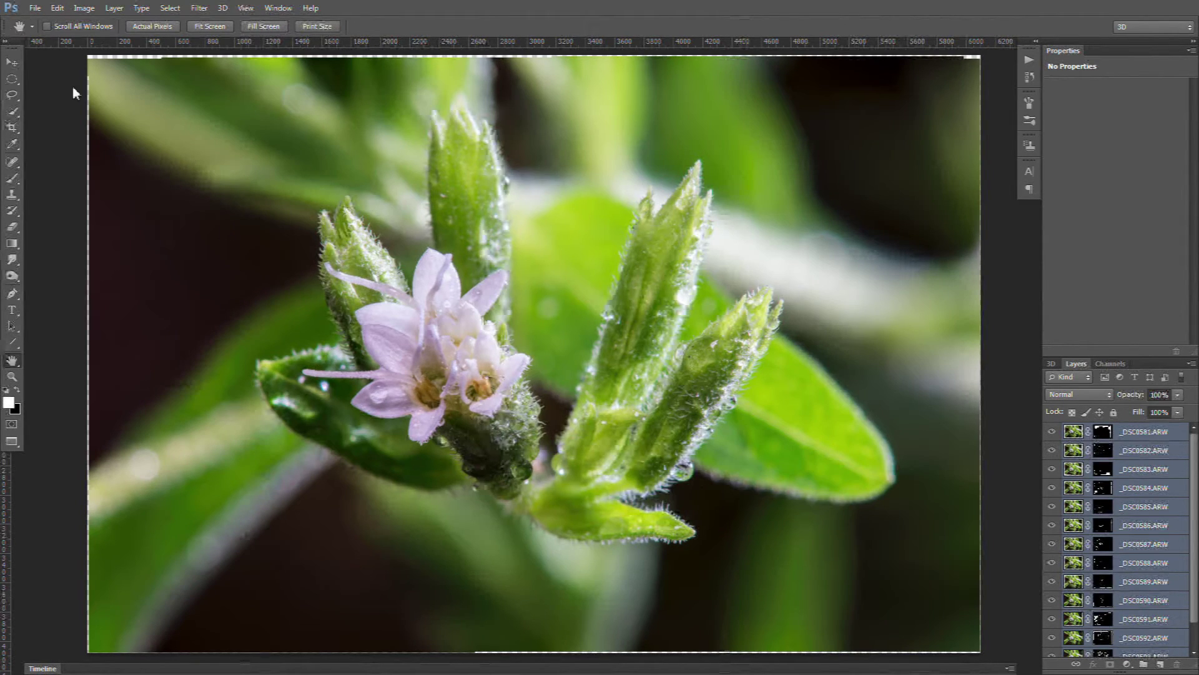
Examine the blended flower petals and the hairy stem below them at full size for sharpness, and return to the overall view
left_click(11, 378)
left_click(441, 356)
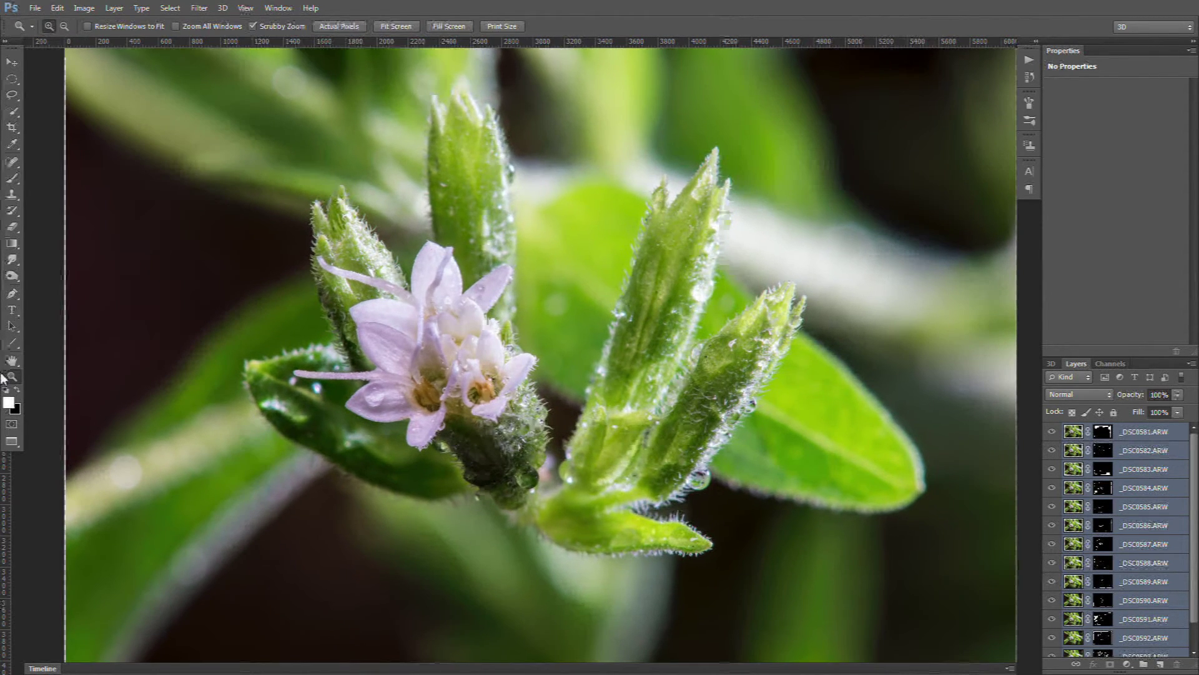
double_click(12, 377)
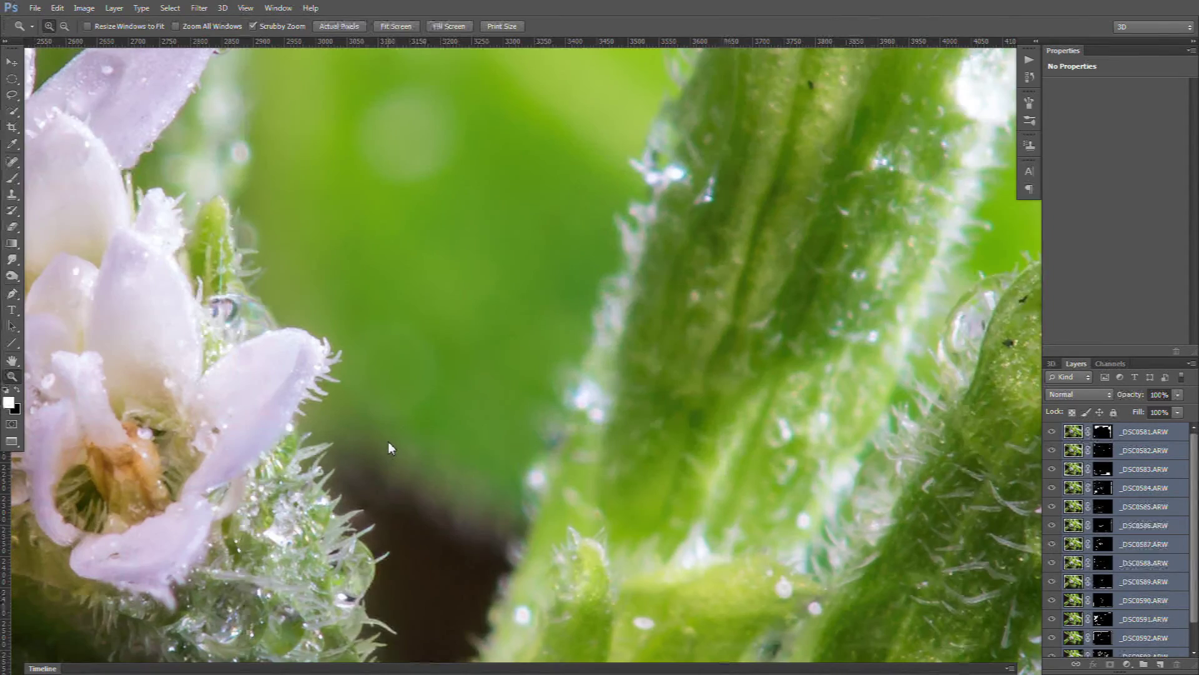
left_click_drag(389, 441, 697, 262)
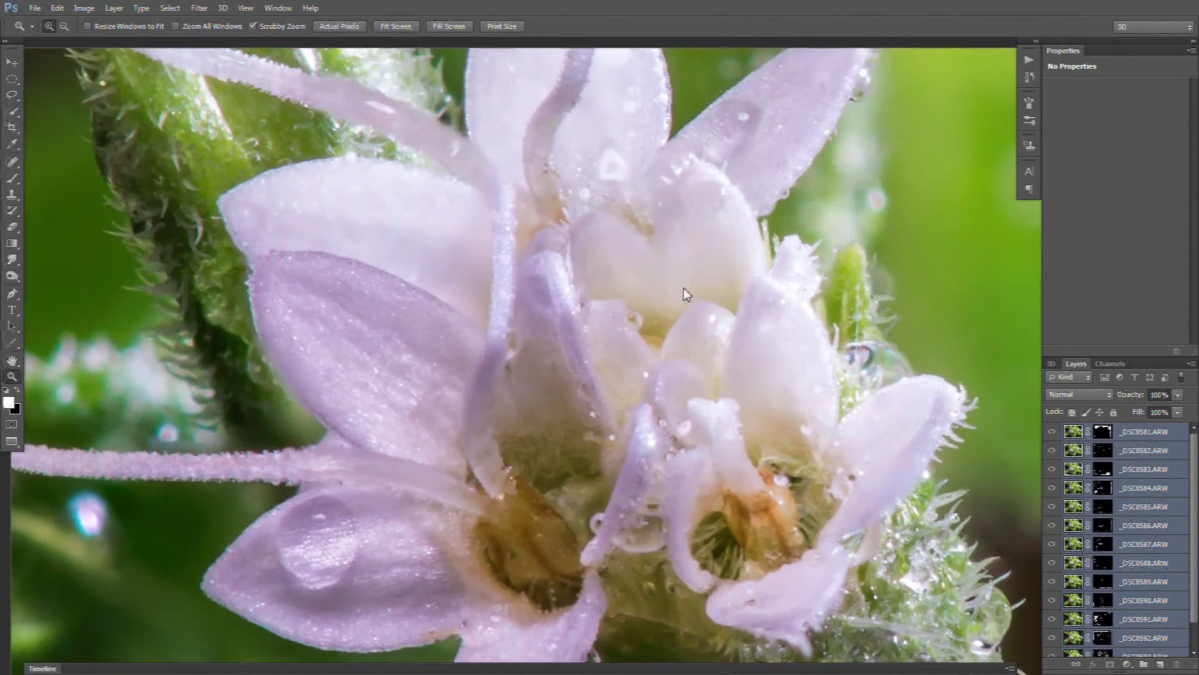
left_click_drag(683, 287, 646, 485)
left_click_drag(551, 441, 495, 249)
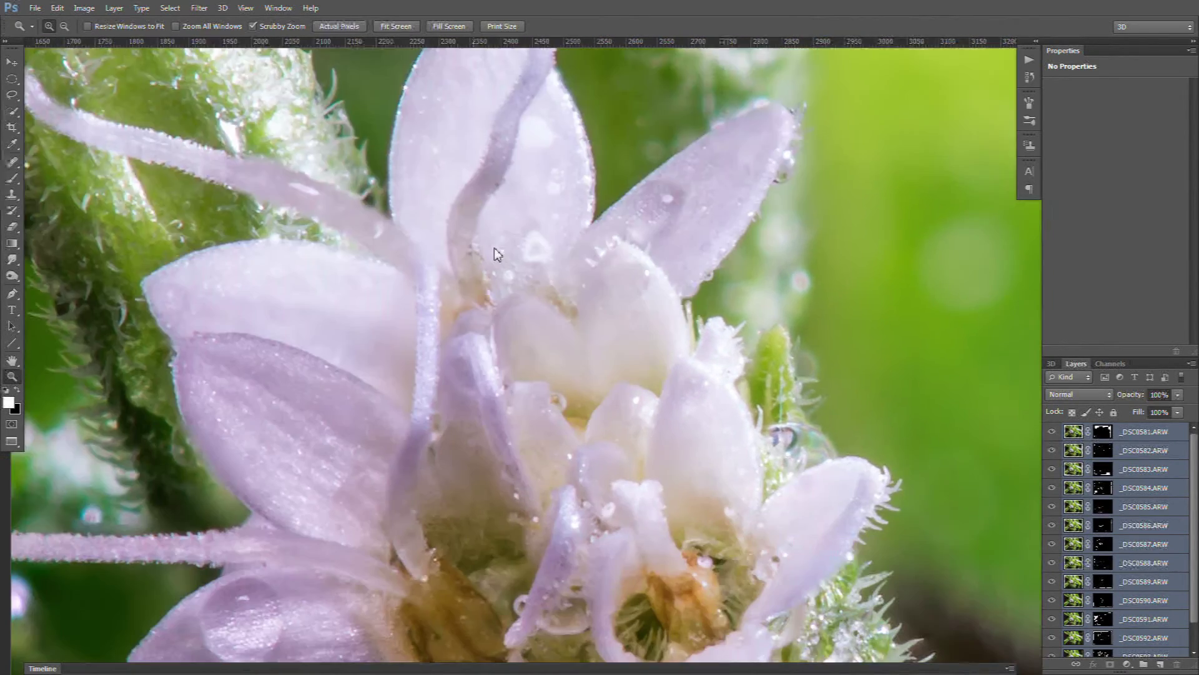
left_click_drag(520, 315, 495, 199)
mouse_move(738, 394)
left_mouse_down()
mouse_move(663, 373)
mouse_move(550, 292)
mouse_move(661, 313)
mouse_move(704, 308)
mouse_move(723, 377)
left_mouse_up()
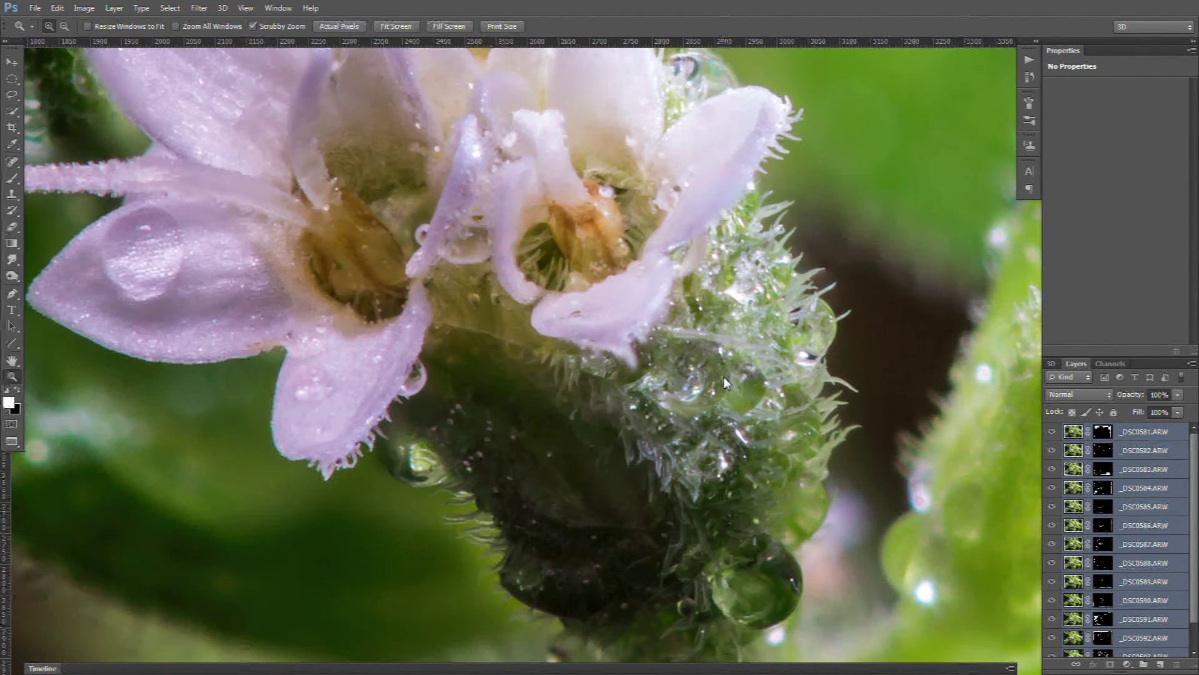
left_click_drag(355, 216, 570, 394)
left_click_drag(378, 374, 320, 565)
double_click(11, 362)
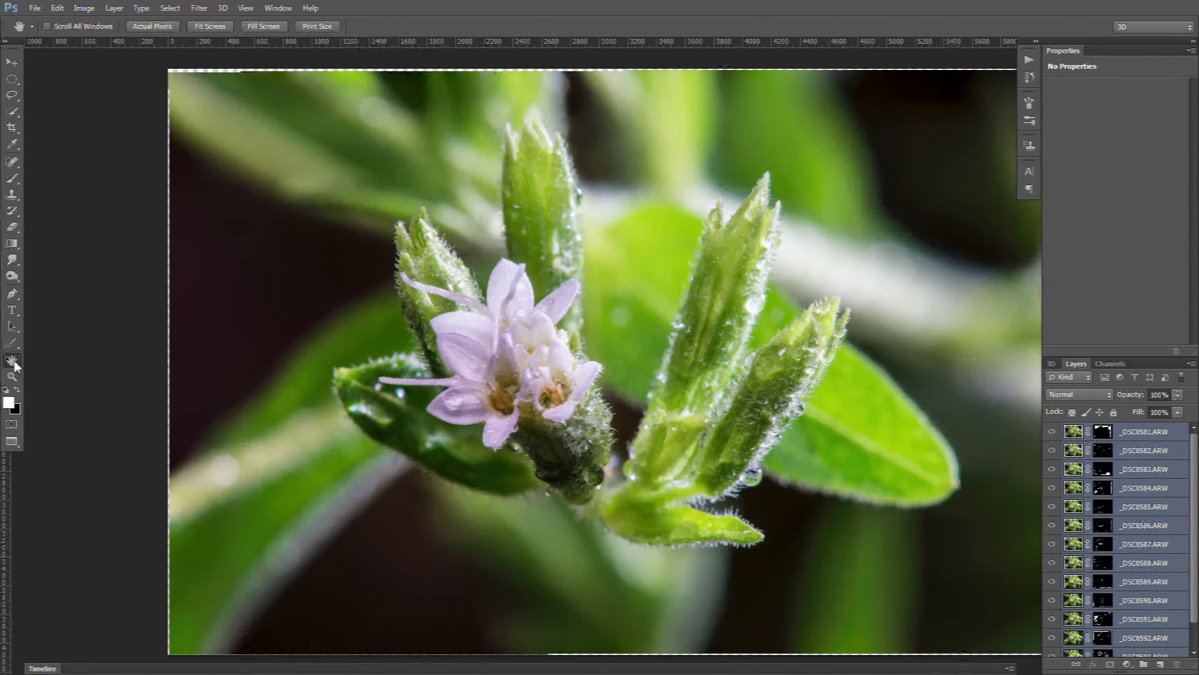
Examine the green buds, the leaf base with its water drop and the upper petals at full size for blending quality
double_click(12, 377)
left_click_drag(275, 365, 517, 212)
left_click_drag(305, 429, 609, 324)
left_click_drag(638, 175, 618, 331)
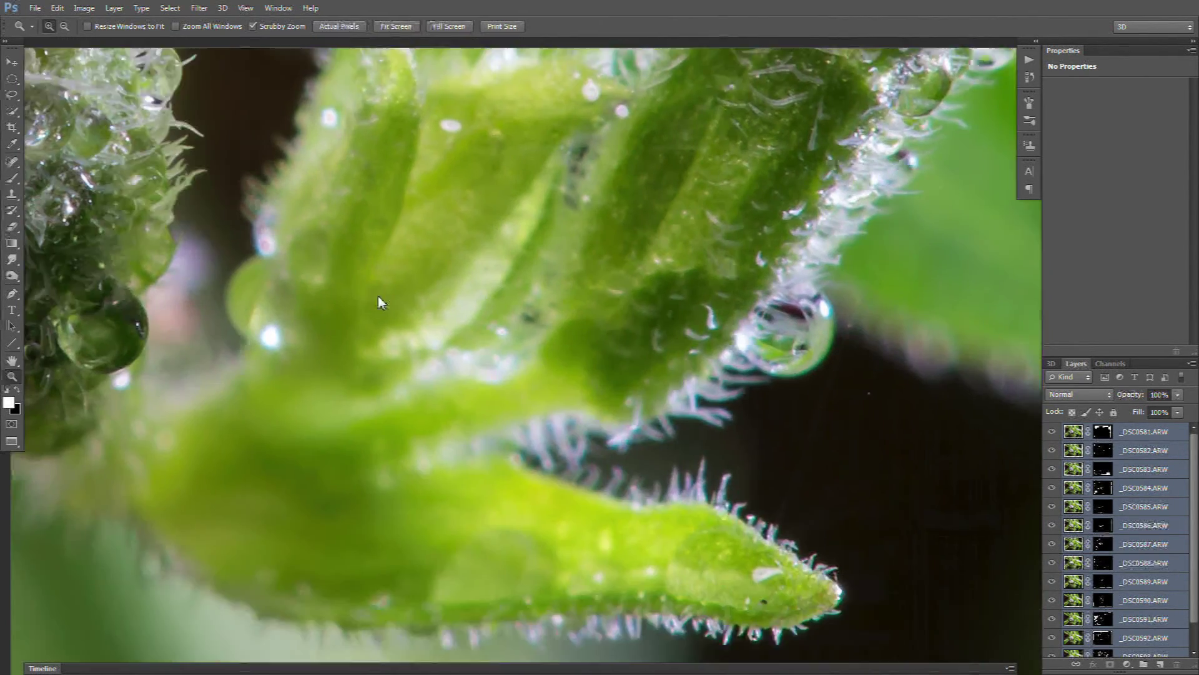
left_click_drag(388, 348, 423, 283)
left_click_drag(326, 265, 449, 279)
mouse_move(188, 187)
left_mouse_down()
mouse_move(455, 223)
mouse_move(572, 293)
left_mouse_up()
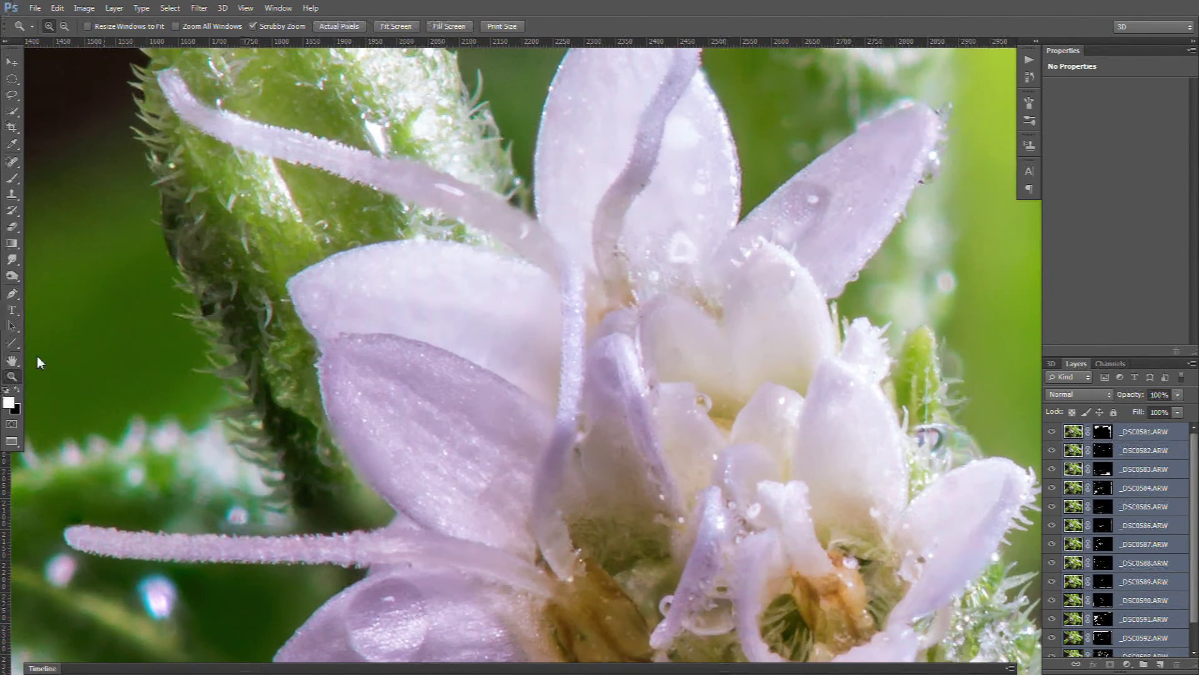
left_click_drag(265, 348, 232, 340)
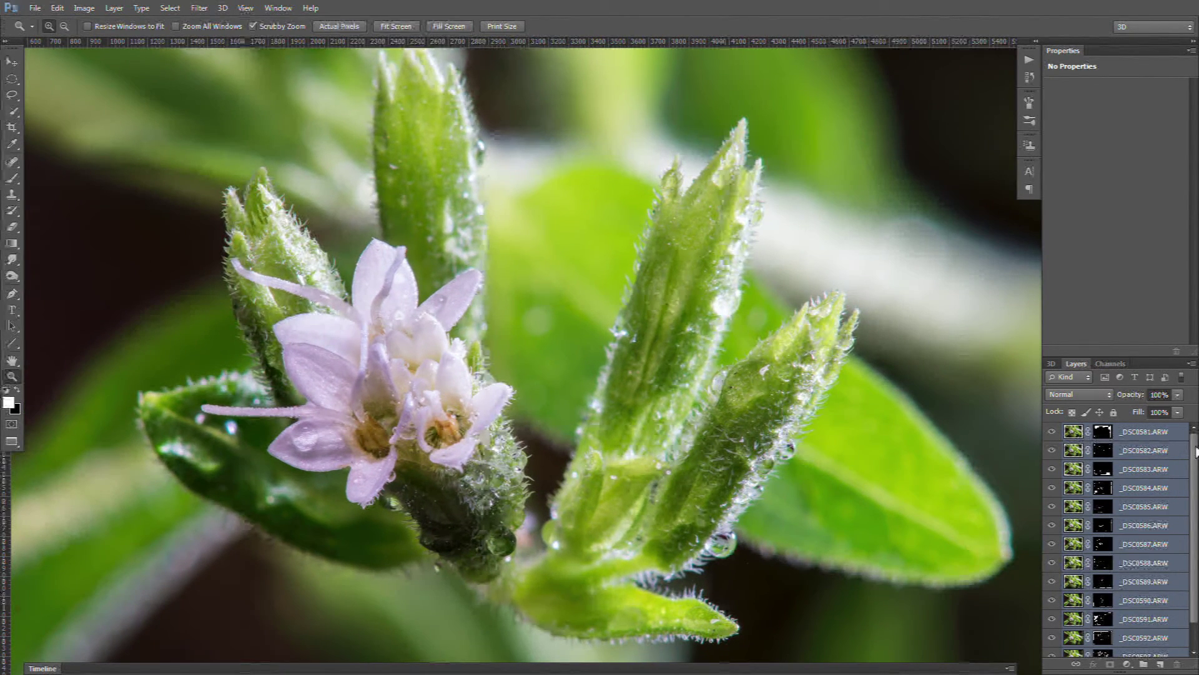
Hide and reshow the lowest layers, _DSC0594.ARW, _DSC0593.ARW and _DSC0592.ARW, to check what each contributes to the blend
left_click_drag(1193, 450, 1194, 476)
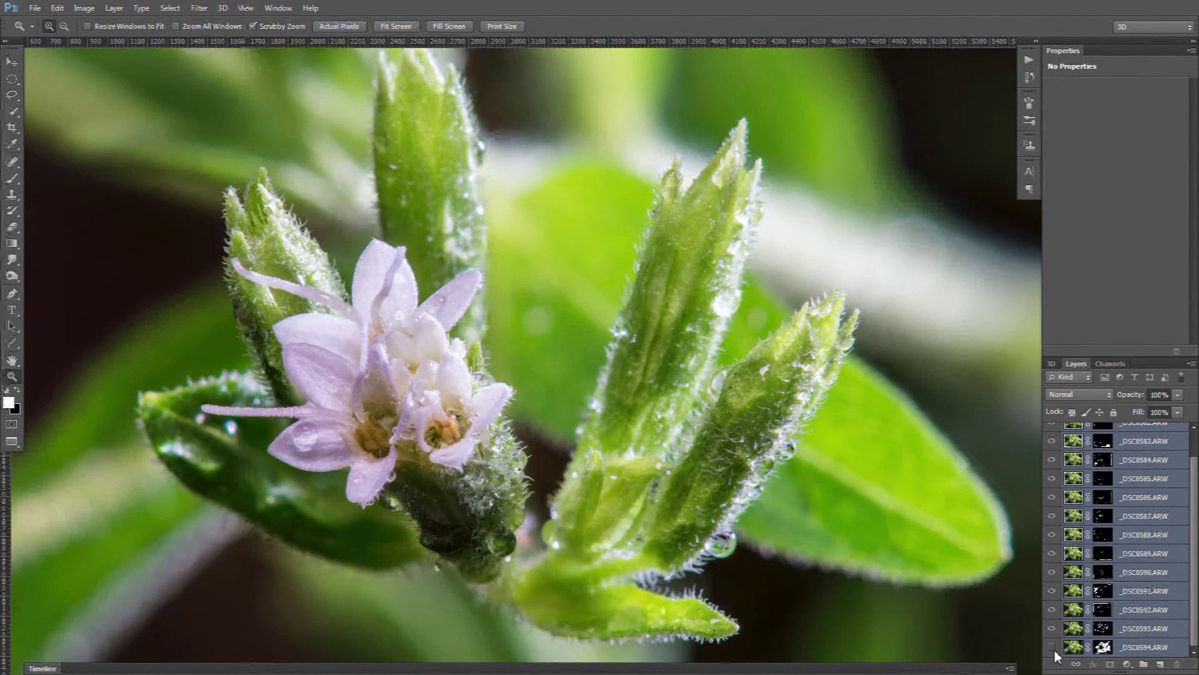
left_click(1052, 646)
left_click(1053, 648)
left_click(1056, 628)
left_click(1056, 628)
left_click(1055, 608)
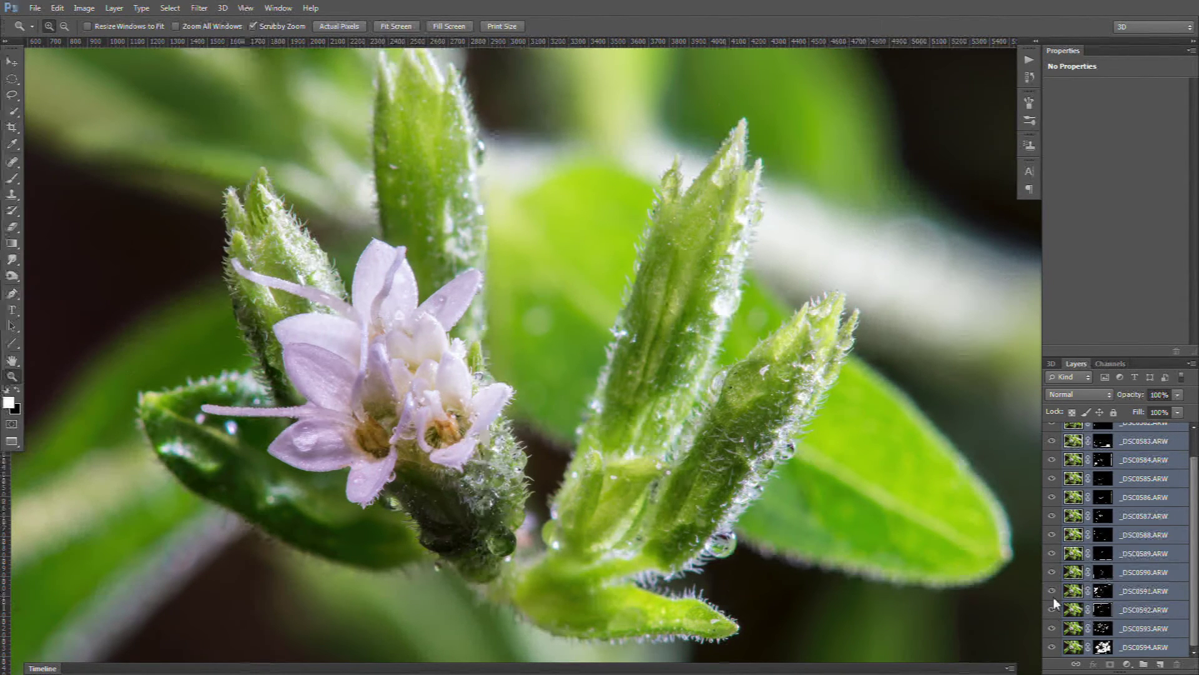
Hide and reshow layers _DSC0587.ARW, _DSC0586.ARW and _DSC0584.ARW to check which areas of the flower each one supplies
left_click(1053, 515)
left_click(1052, 515)
left_click(1052, 497)
left_click(1052, 459)
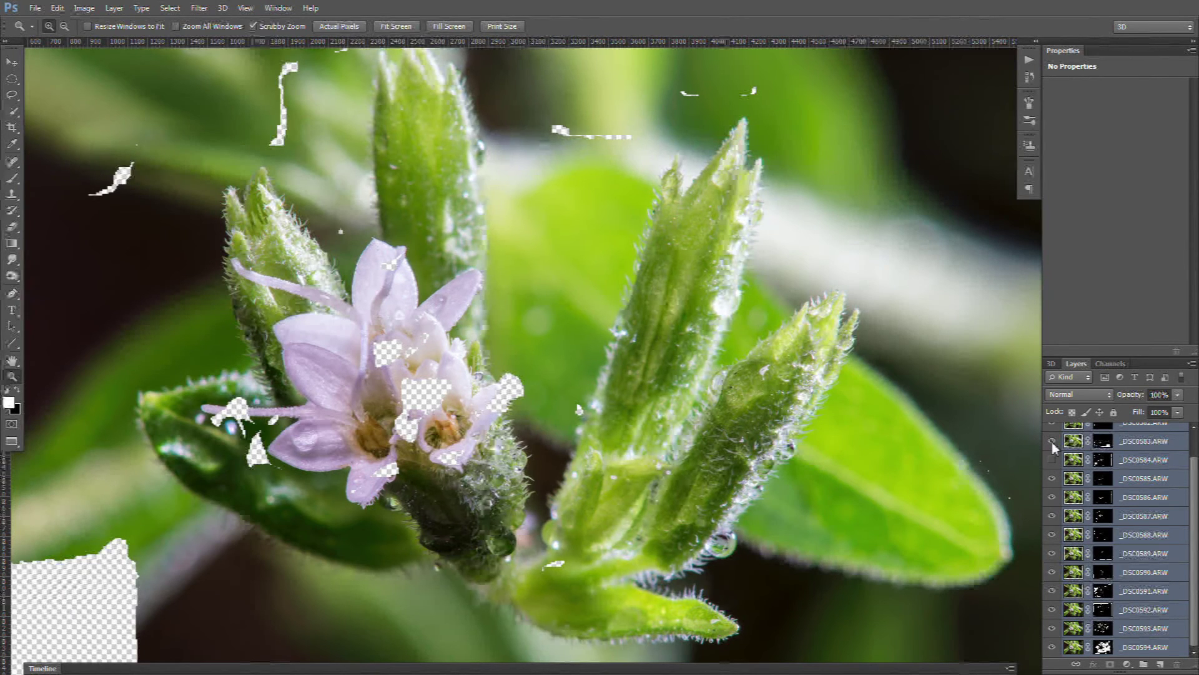
left_click(1052, 459)
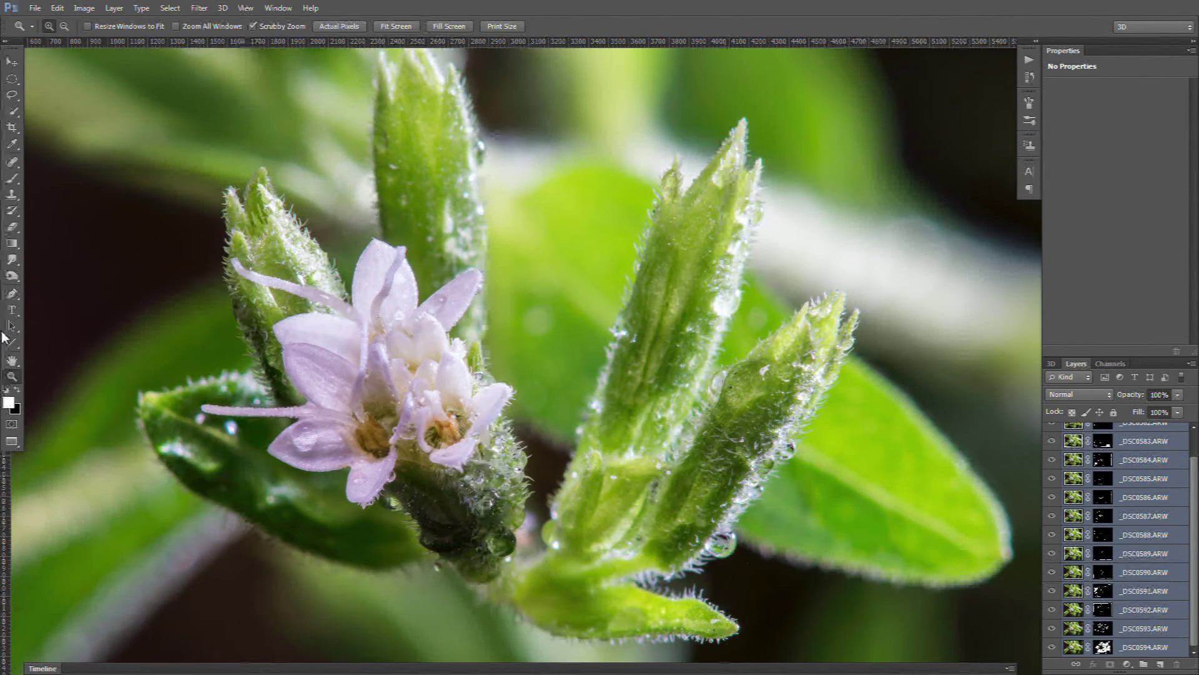
Fit the whole image in view and toggle the visibility of _DSC0594.ARW to check its share of the full frame
double_click(12, 363)
left_click_drag(565, 289, 477, 277)
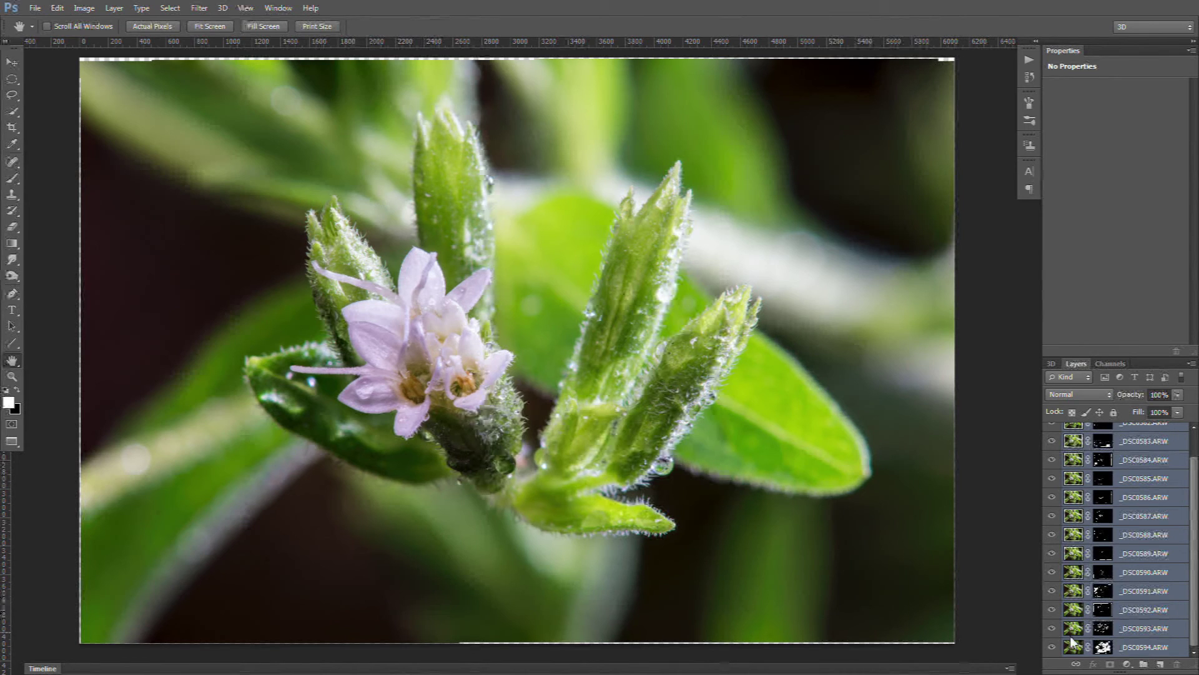
left_click(1052, 648)
left_click(1052, 647)
Crop the image at a 4 x 3 ratio around the flower, buds and leaf, cutting off the uneven transparent edges
left_click(12, 78)
left_click(12, 111)
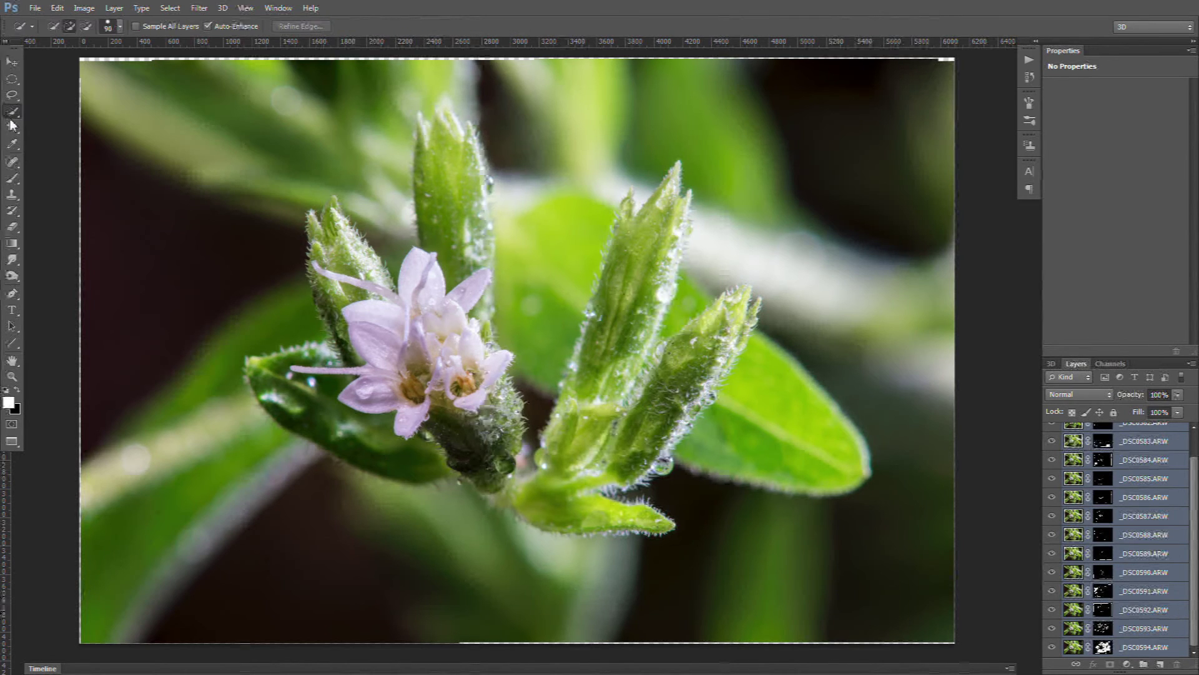
left_click(12, 127)
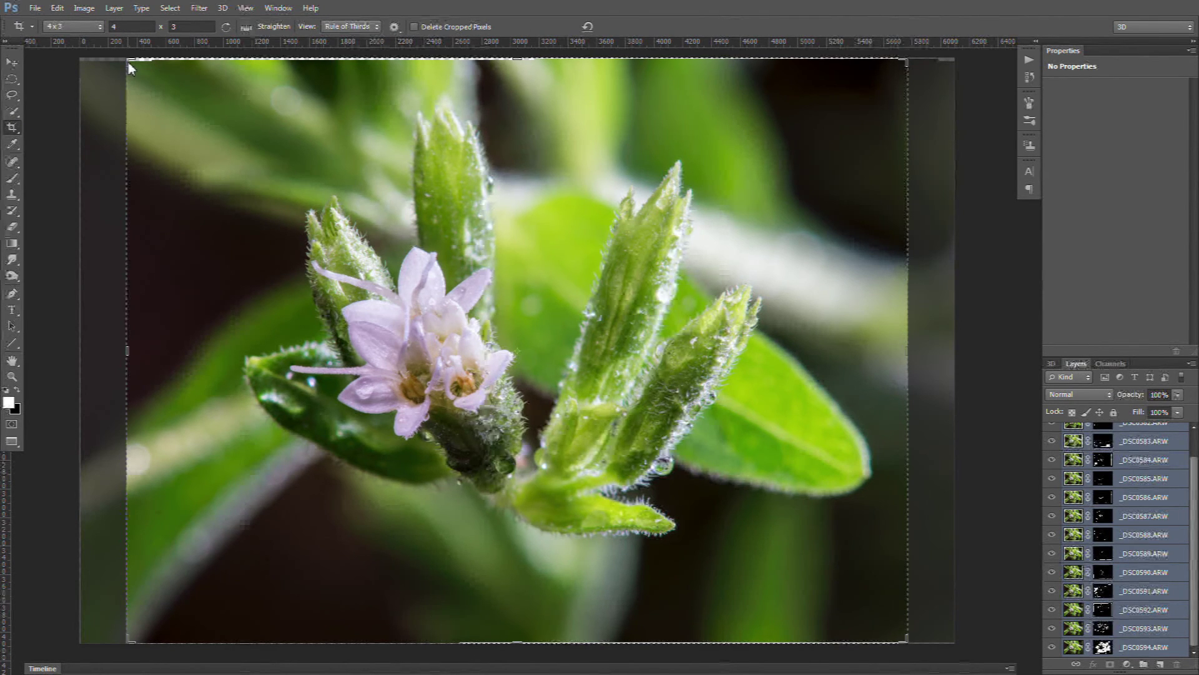
left_click_drag(130, 68, 144, 84)
left_click_drag(896, 627, 888, 575)
left_click_drag(745, 361, 716, 377)
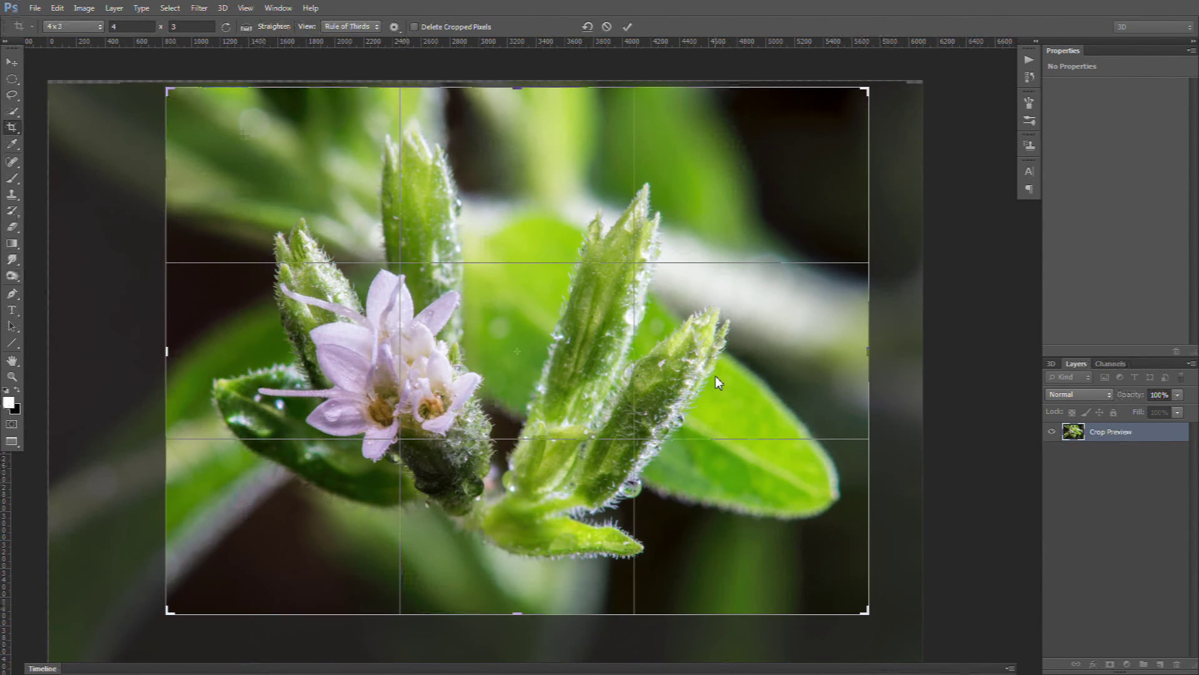
key("Return")
left_click(18, 62)
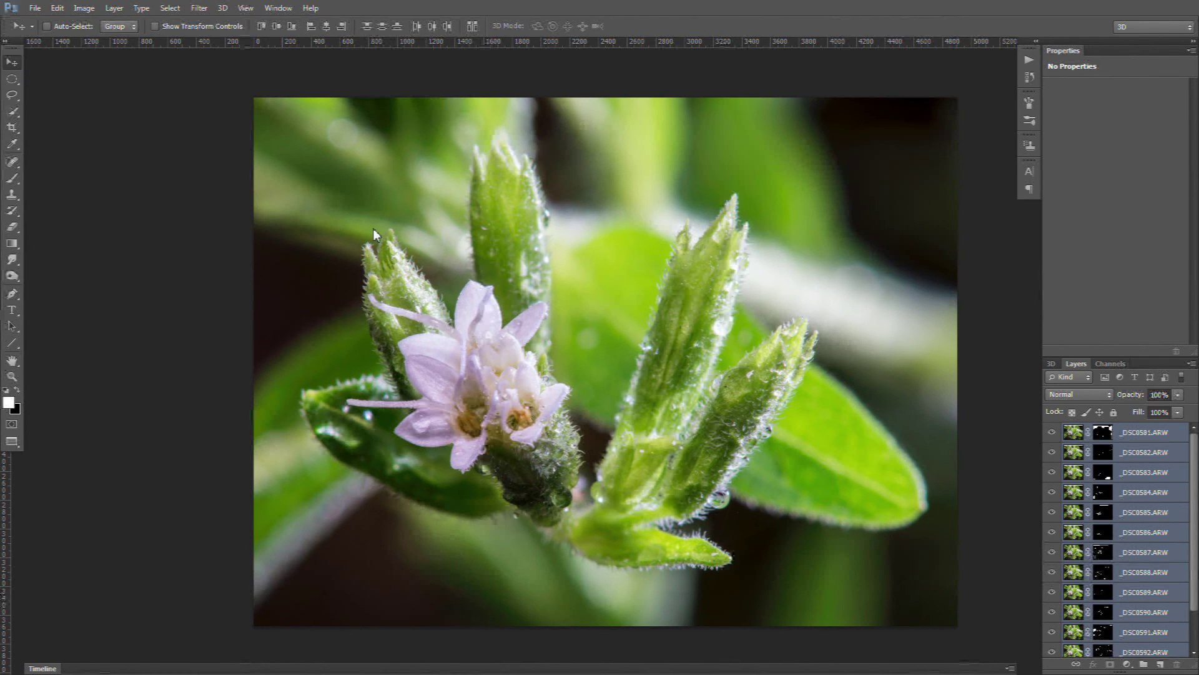
left_click_drag(390, 296, 321, 293)
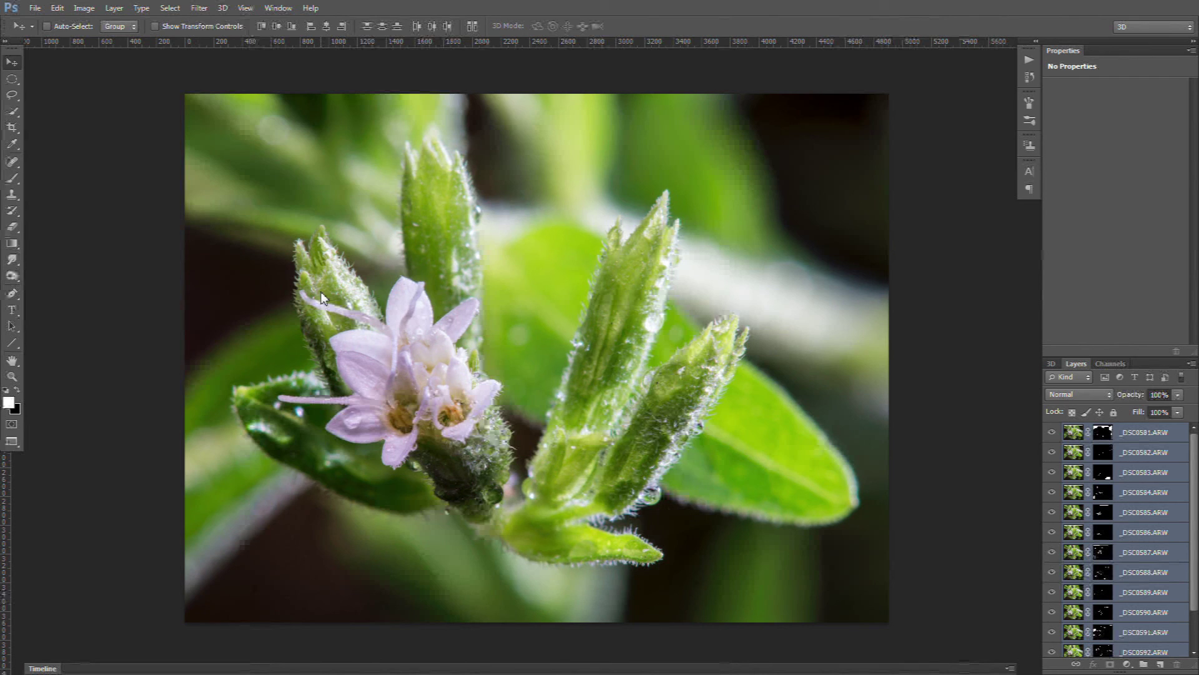